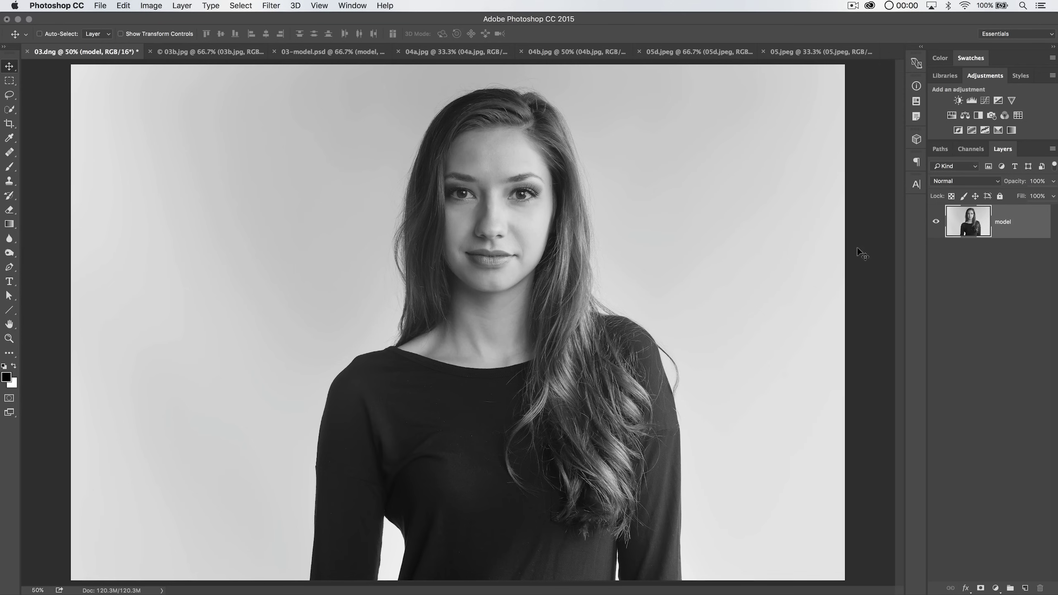
# Step: Convert the portrait's model layer to a Smart Object
pyautogui.rightClick(1008, 216)
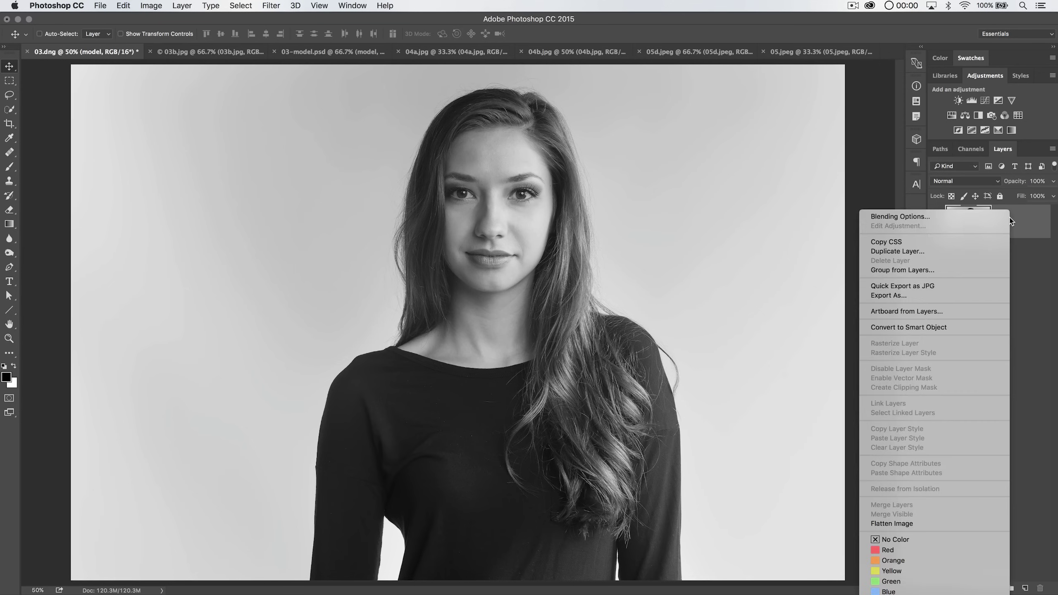
pyautogui.click(935, 327)
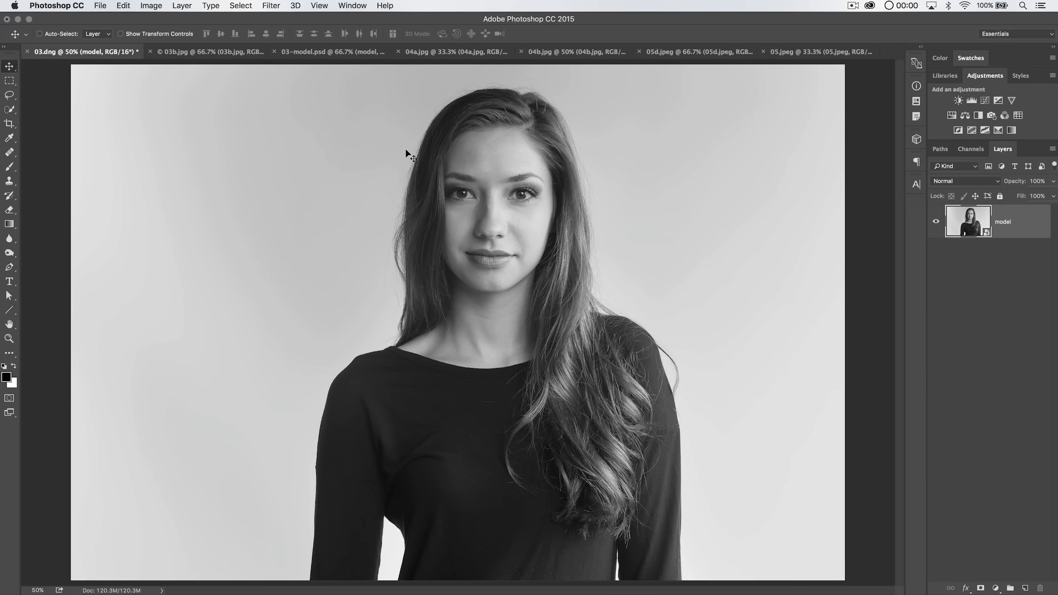
# Step: Try stretching both eyes outward and the nose downward with Liquify's Forward Warp tool, and undo the applied filter
pyautogui.click(277, 4)
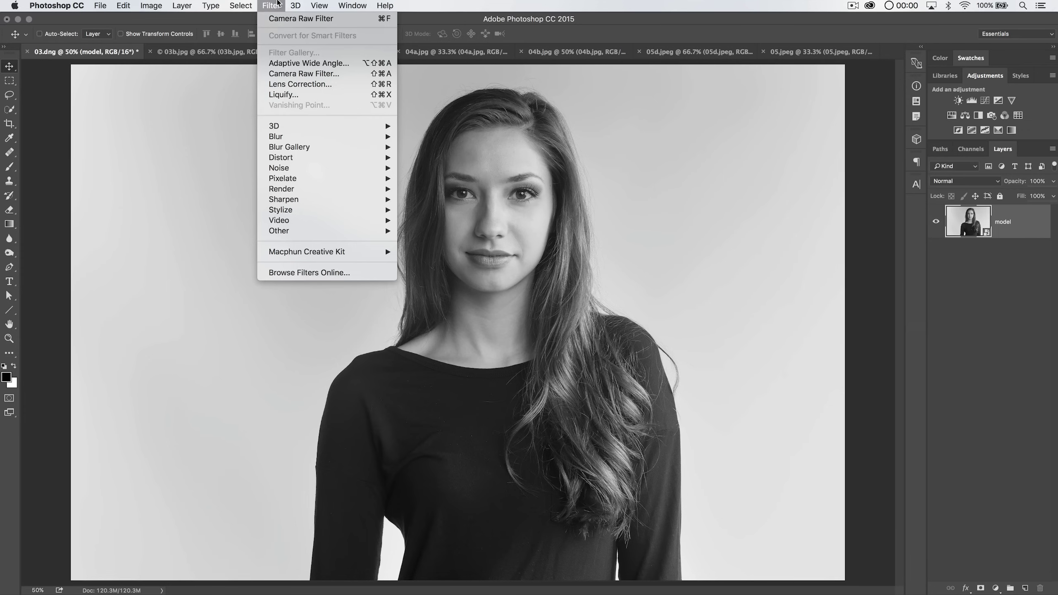
pyautogui.click(293, 94)
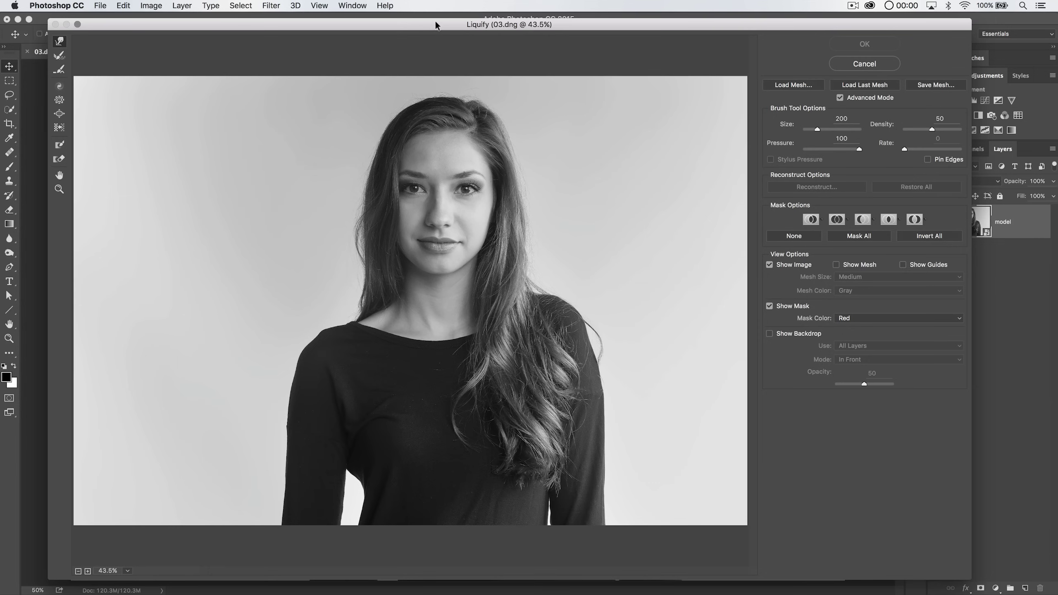
pyautogui.moveTo(438, 26); pyautogui.dragTo(425, 26)
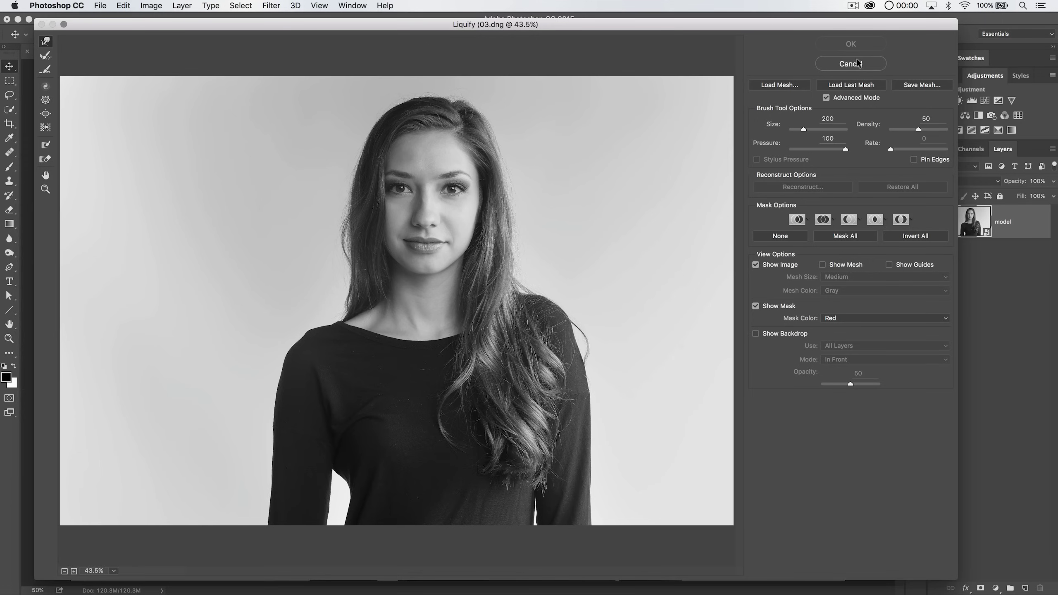
pyautogui.press('alt')
pyautogui.moveTo(393, 182); pyautogui.dragTo(362, 187)
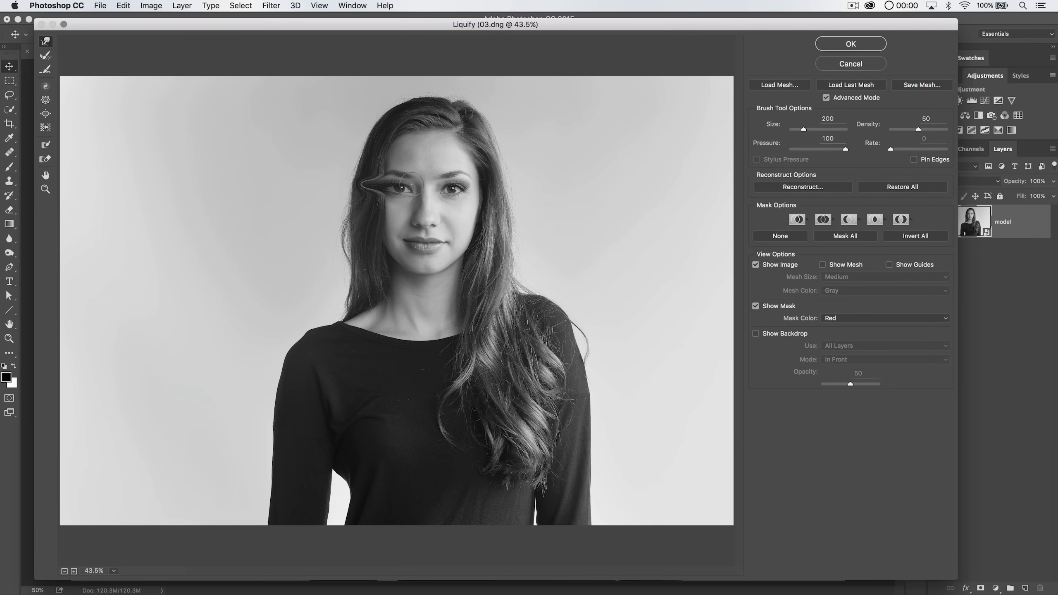
pyautogui.moveTo(465, 188); pyautogui.dragTo(527, 183)
pyautogui.moveTo(428, 206); pyautogui.dragTo(429, 282)
pyautogui.click(849, 44)
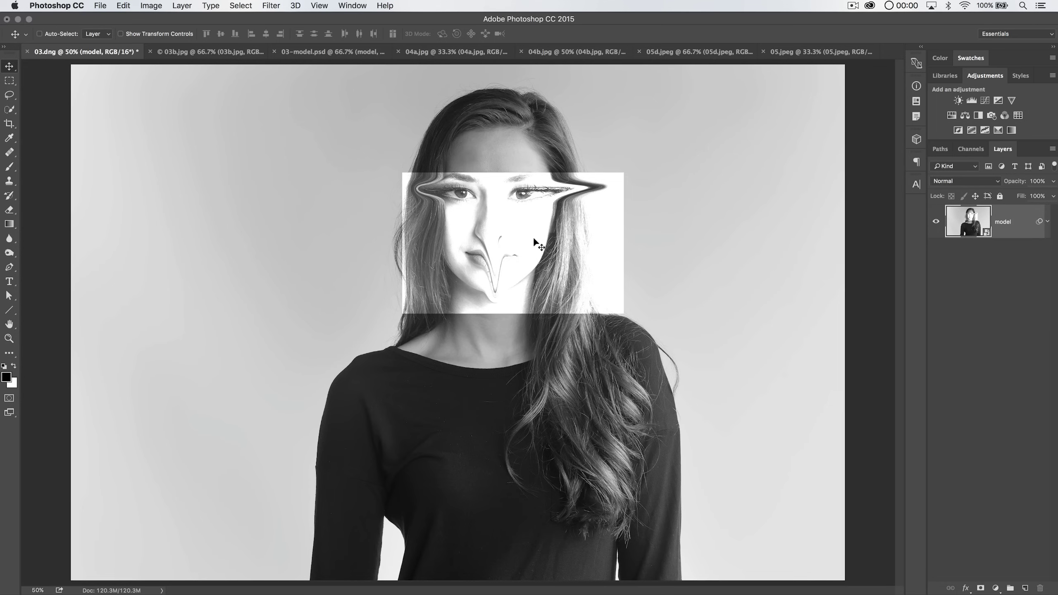
pyautogui.press('super+z')
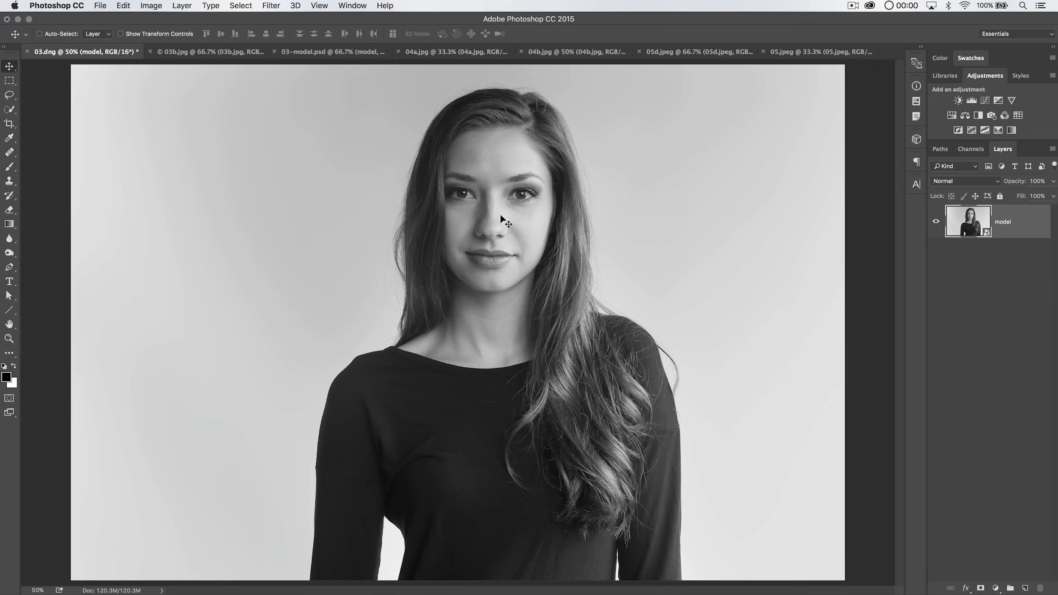
# Step: Change the portrait's color depth to 8 Bits/Channel
pyautogui.click(151, 6)
pyautogui.moveTo(159, 18)
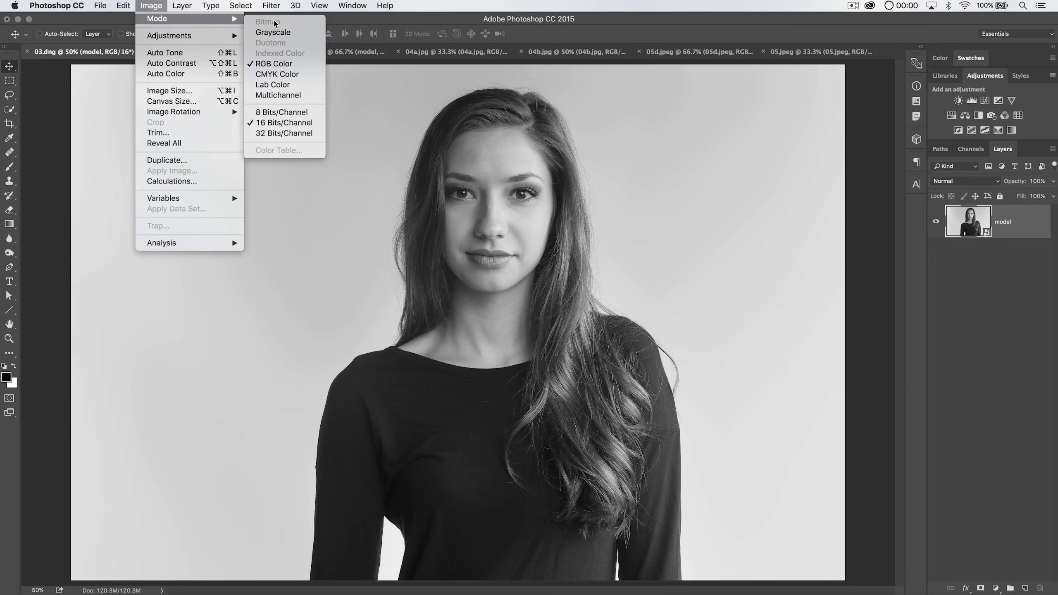
pyautogui.click(281, 115)
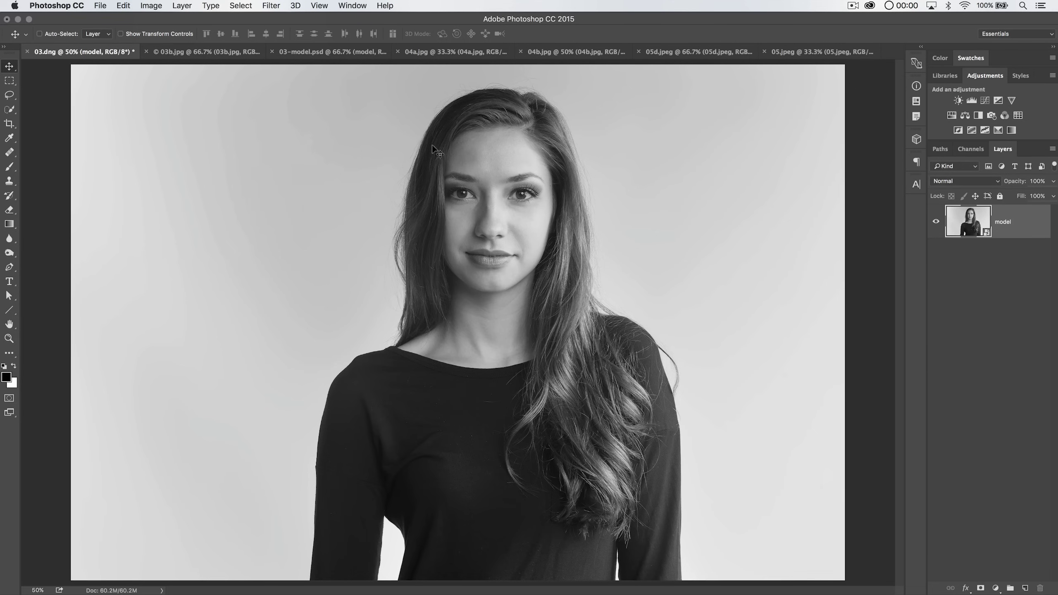
# Step: Open the Liquify filter on the portrait's model layer
pyautogui.click(271, 6)
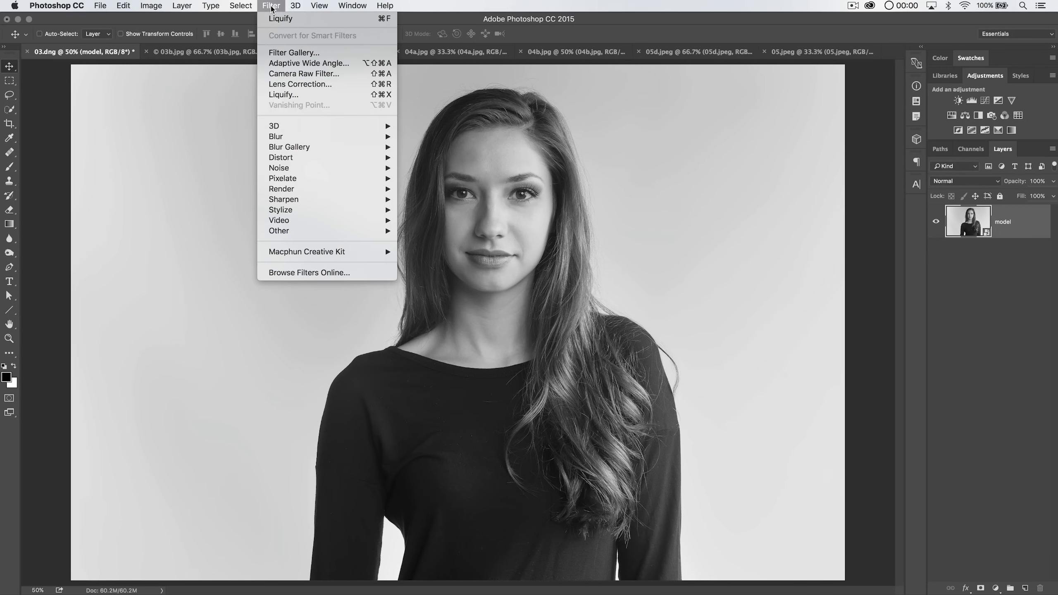
pyautogui.click(288, 95)
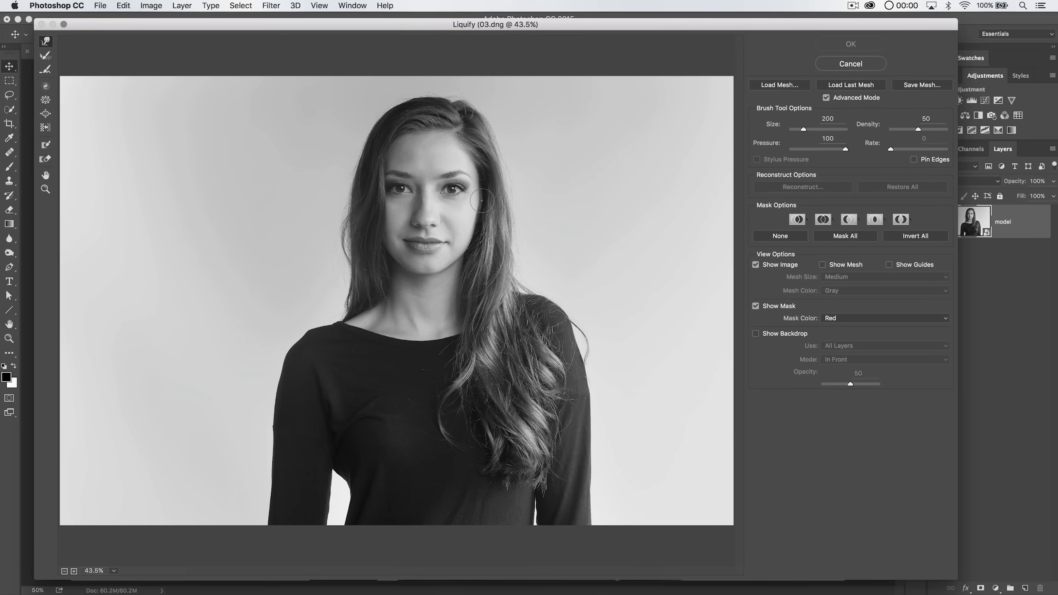
pyautogui.press('super+equal')
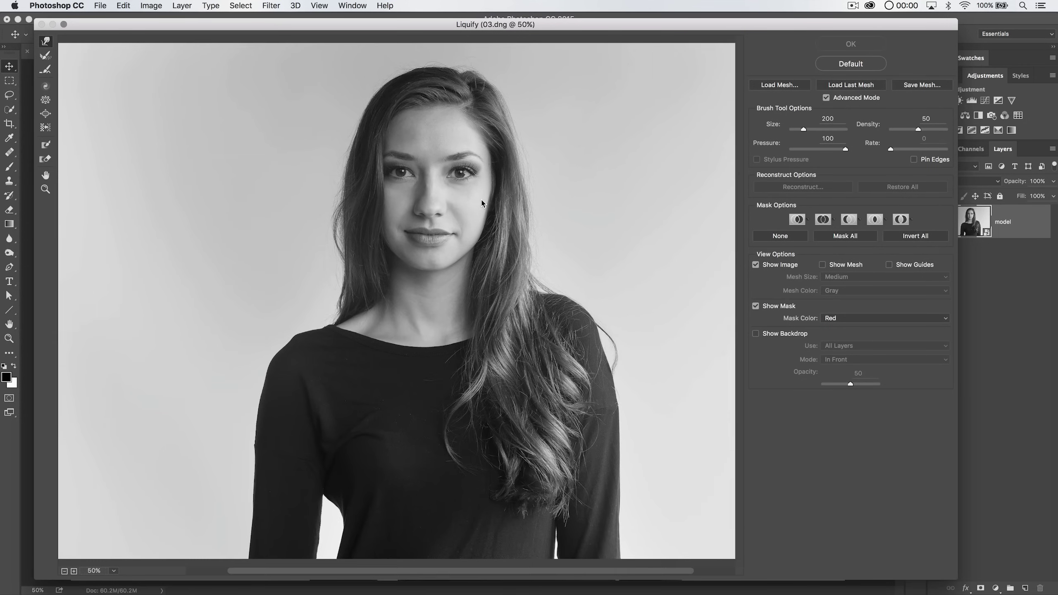
pyautogui.press('super+equal')
pyautogui.moveTo(454, 289); pyautogui.dragTo(468, 304)
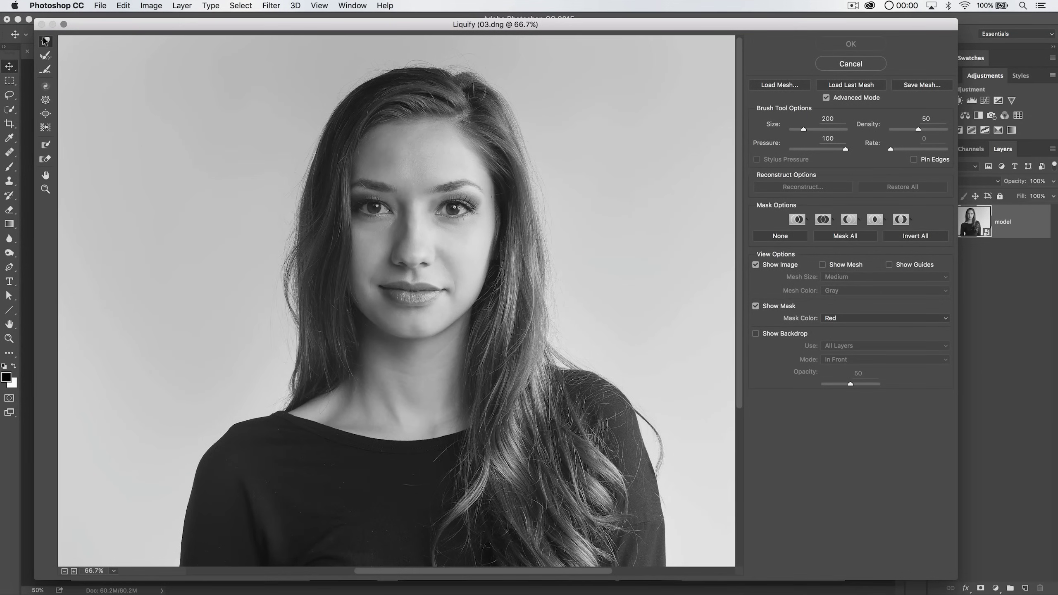
# Step: Try pulling the hair outward on both sides of the head with Forward Warp, and undo all the strokes
pyautogui.moveTo(515, 140); pyautogui.dragTo(551, 89)
pyautogui.moveTo(395, 121); pyautogui.dragTo(327, 83)
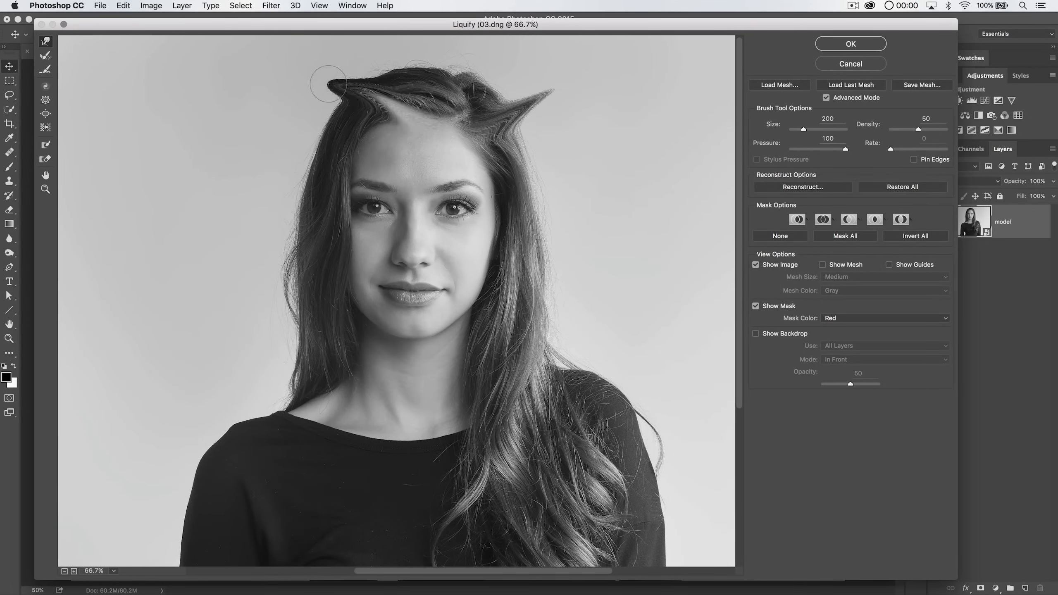
pyautogui.moveTo(360, 151); pyautogui.dragTo(263, 160)
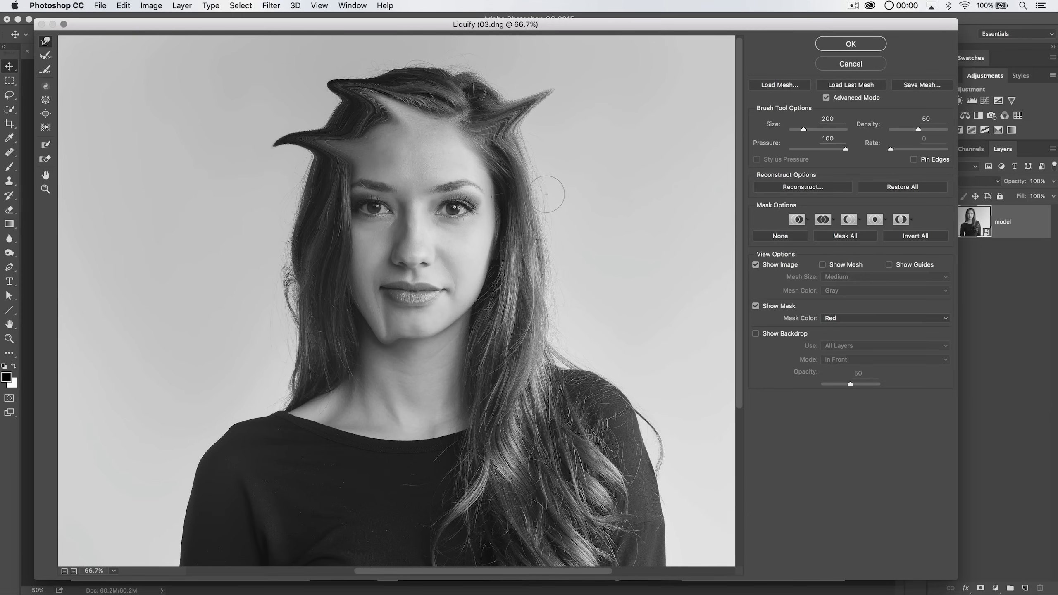
pyautogui.hotkey('alt', 'space')
pyautogui.press('super+alt+z')
pyautogui.press('super+alt+z')
pyautogui.press('super+alt+z')
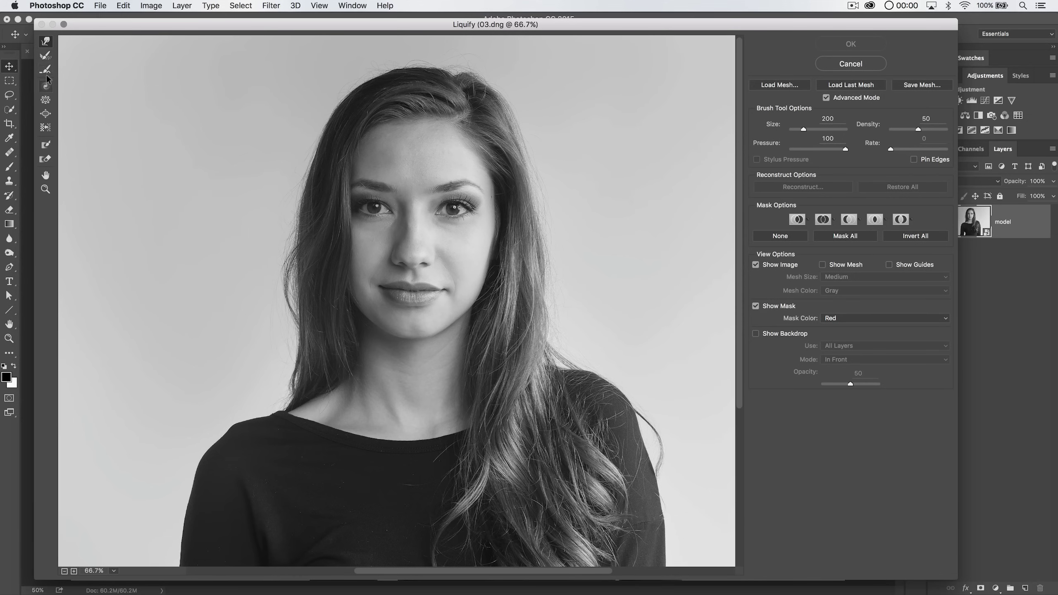
pyautogui.click(45, 113)
pyautogui.click(44, 99)
pyautogui.click(44, 111)
pyautogui.click(45, 142)
pyautogui.click(45, 159)
pyautogui.click(43, 43)
# Step: Choose the Bloat tool and set its brush size to 400
pyautogui.click(46, 113)
pyautogui.moveTo(793, 127); pyautogui.dragTo(803, 129)
pyautogui.press('[')
pyautogui.press('[')
pyautogui.press('[')
pyautogui.press('[')
pyautogui.press('[')
pyautogui.press(']')
pyautogui.press(']')
pyautogui.press(']')
pyautogui.press(']')
pyautogui.press(']')
pyautogui.press(']')
pyautogui.press(']')
pyautogui.press(']')
pyautogui.press(']')
pyautogui.press(']')
pyautogui.press(']')
pyautogui.press(']')
pyautogui.press(']')
pyautogui.press(']')
pyautogui.press(']')
pyautogui.press(']')
pyautogui.press(']')
pyautogui.press('[')
pyautogui.press('[')
pyautogui.press('[')
pyautogui.press('[')
pyautogui.press('[')
pyautogui.press('[')
pyautogui.press('[')
pyautogui.press('[')
pyautogui.press('[')
pyautogui.press('[')
pyautogui.press('[')
pyautogui.press('[')
pyautogui.press('[')
# Step: Enlarge the eye area with the Bloat tool, undoing and redoing the change to compare before and after
pyautogui.moveTo(377, 206); pyautogui.dragTo(406, 219)
pyautogui.press('alt')
pyautogui.press('super+z')
pyautogui.press('super+alt+z')
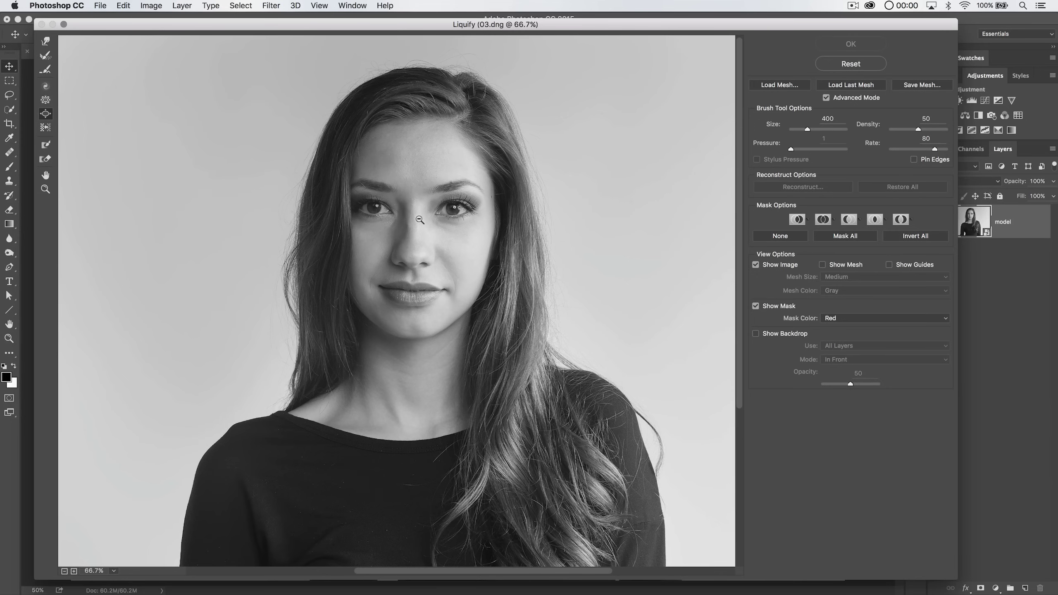
pyautogui.press('super+z')
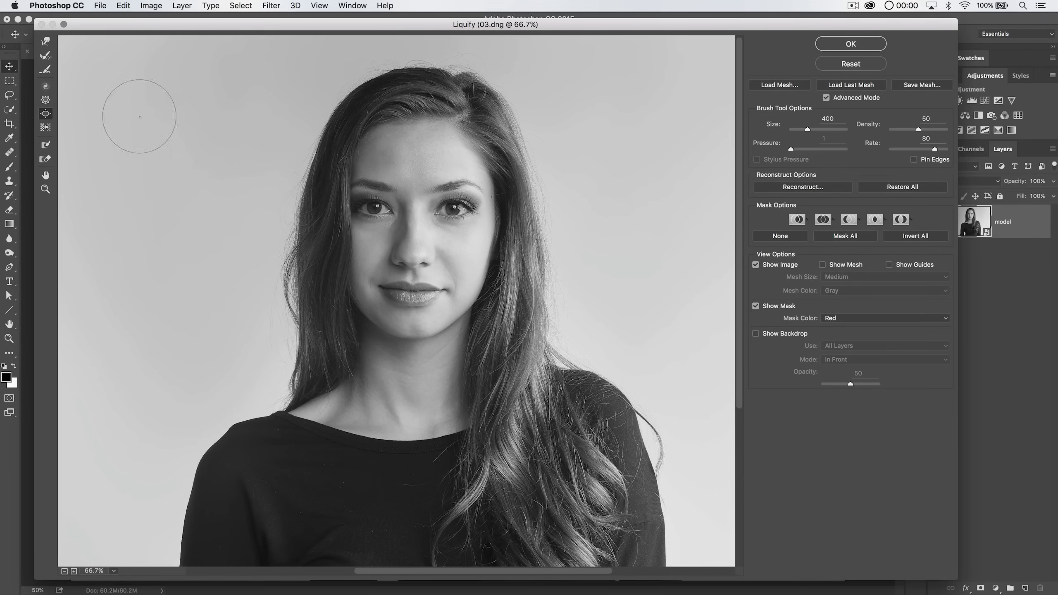
# Step: Switch to the Pucker tool with a larger brush and apply the Liquify filter to the portrait
pyautogui.click(44, 100)
pyautogui.press(']')
pyautogui.press(']')
pyautogui.press(']')
pyautogui.click(851, 43)
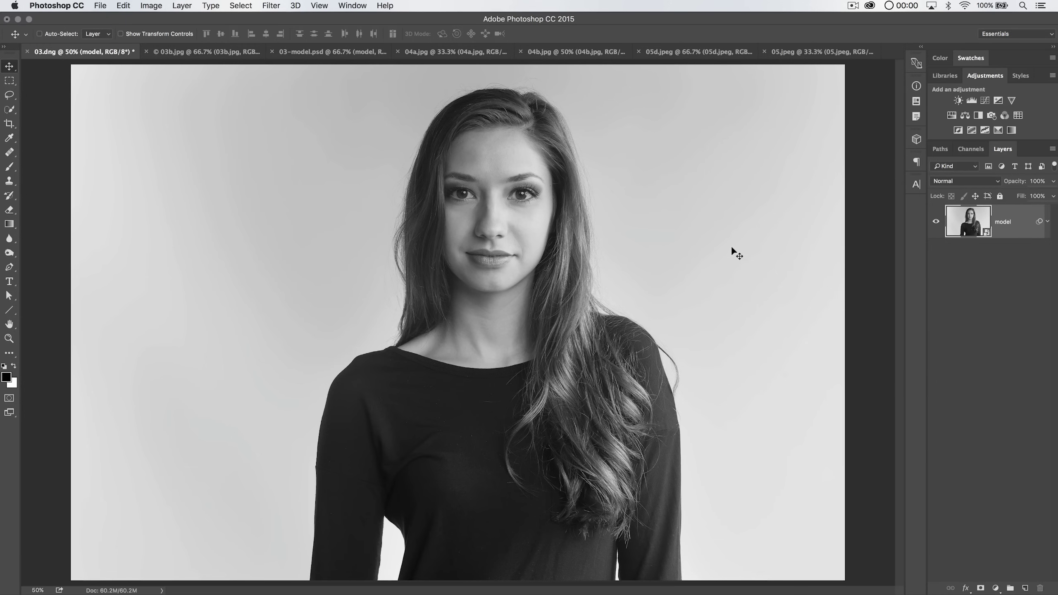
# Step: Compare the portrait with its Smart Filters hidden and shown, and collapse the model layer's filter list
pyautogui.click(986, 255)
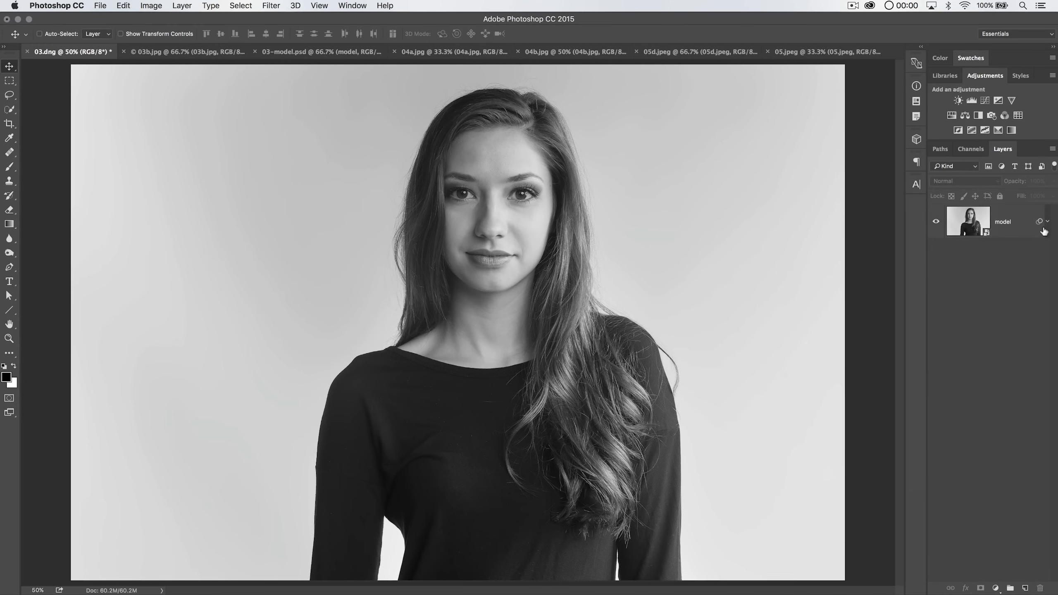
pyautogui.click(1047, 222)
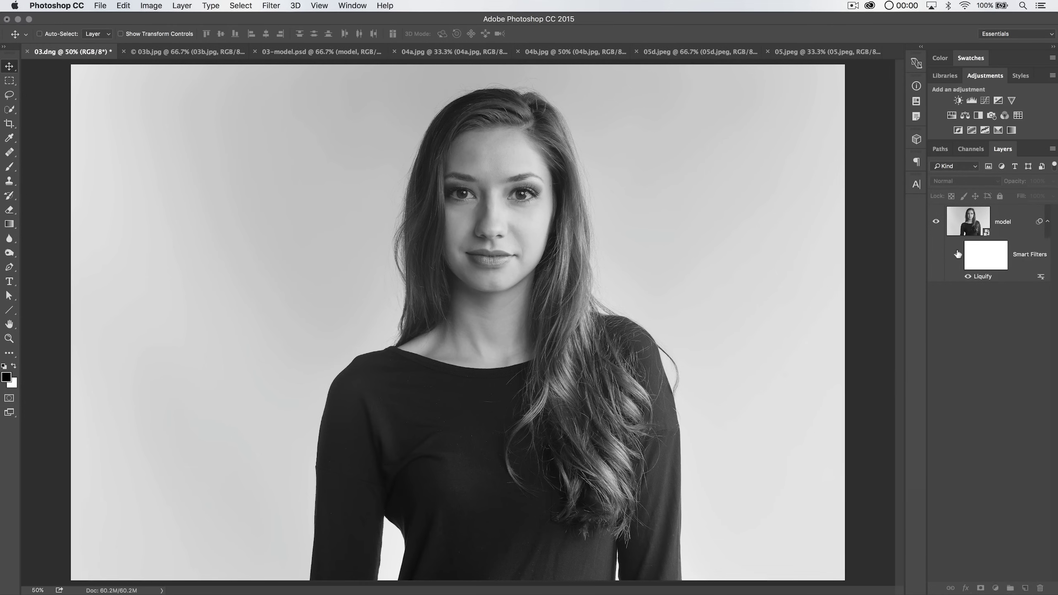
pyautogui.click(958, 254)
pyautogui.click(957, 254)
pyautogui.click(958, 254)
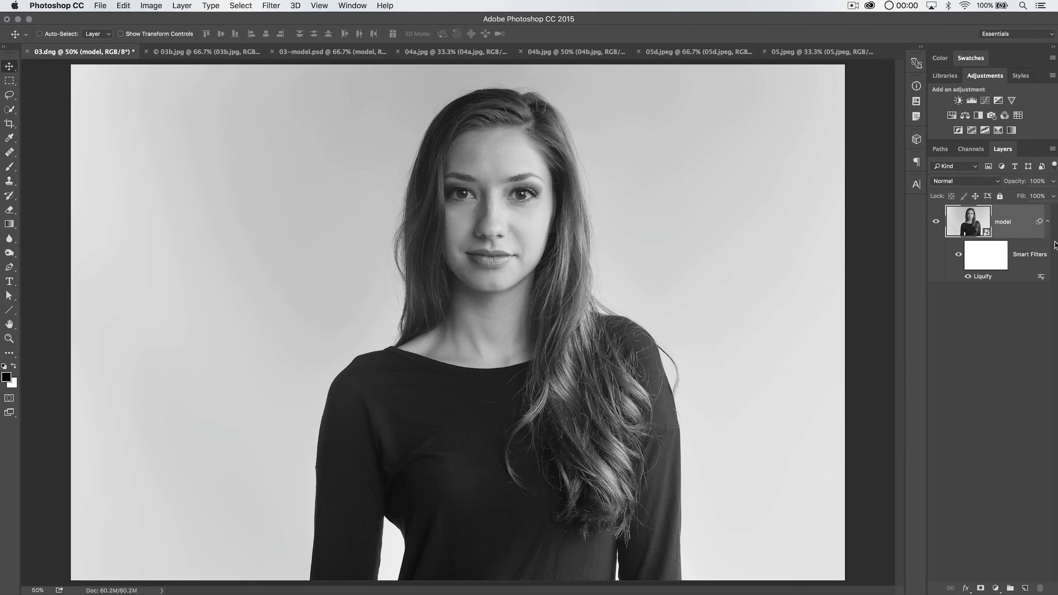
pyautogui.click(1046, 221)
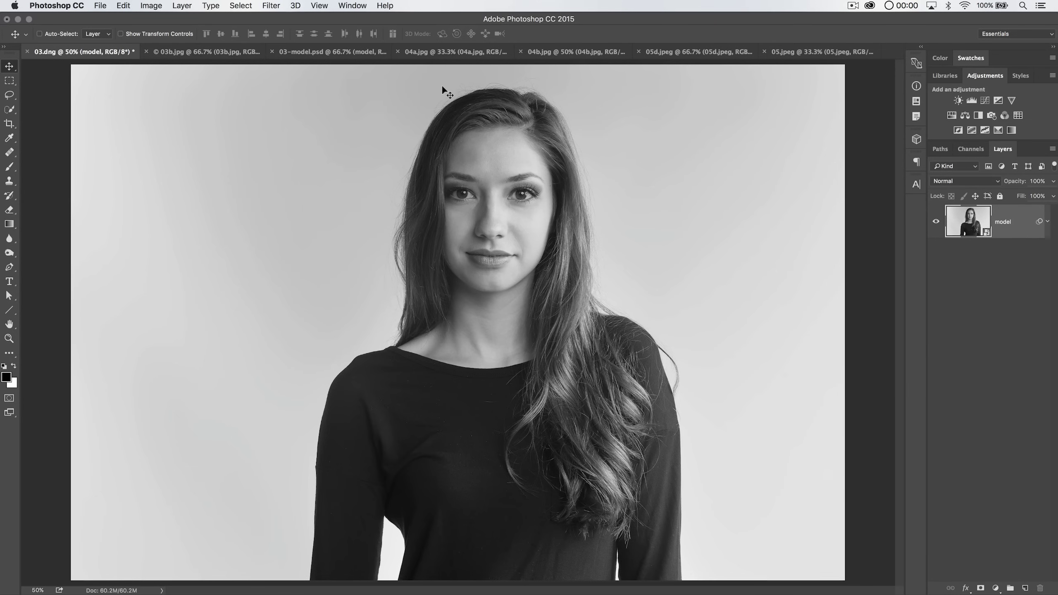
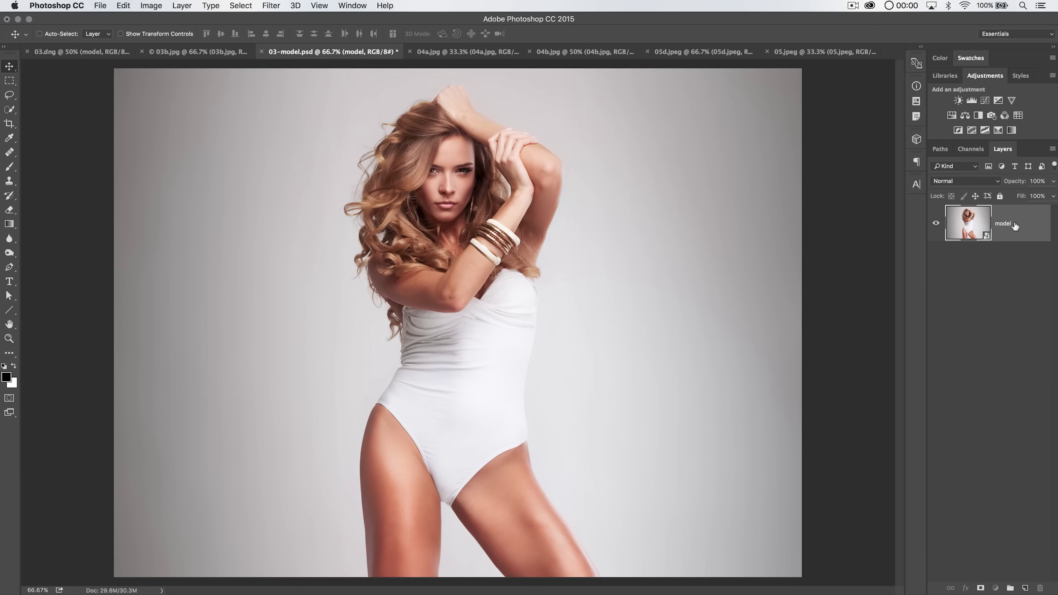
# Step: Duplicate the model layer in 03-model.psd and scale the copy slightly narrower with Free Transform
pyautogui.press('super+j')
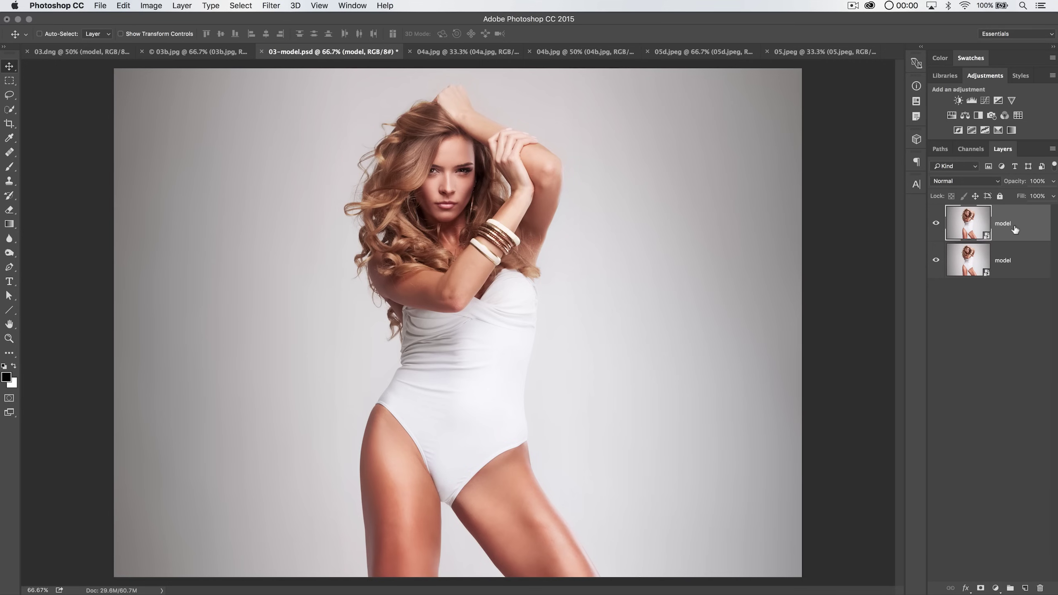
pyautogui.press('super+t')
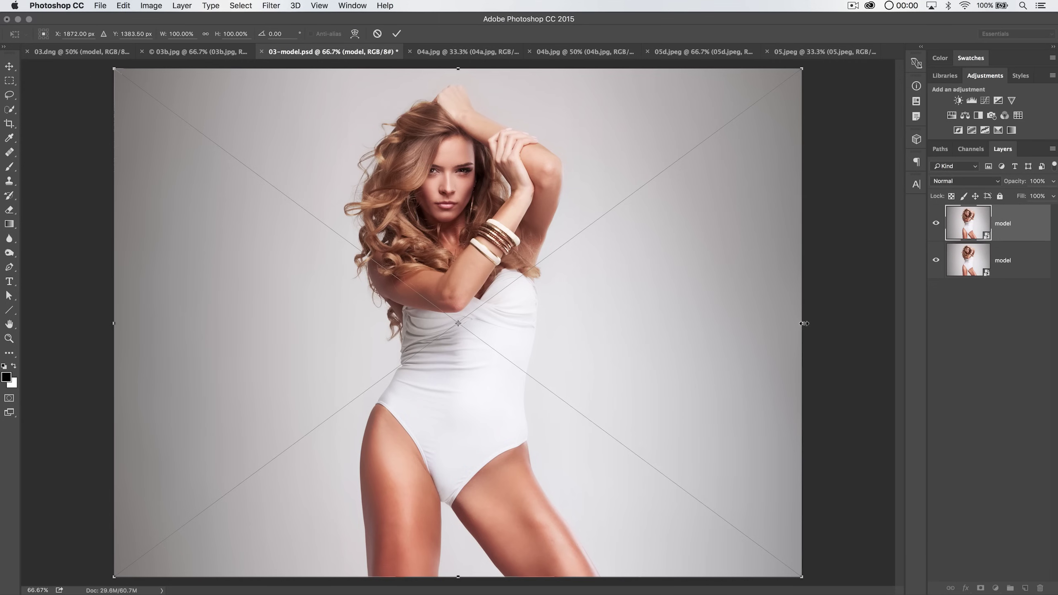
pyautogui.moveTo(800, 323); pyautogui.dragTo(791, 331)
pyautogui.click(396, 34)
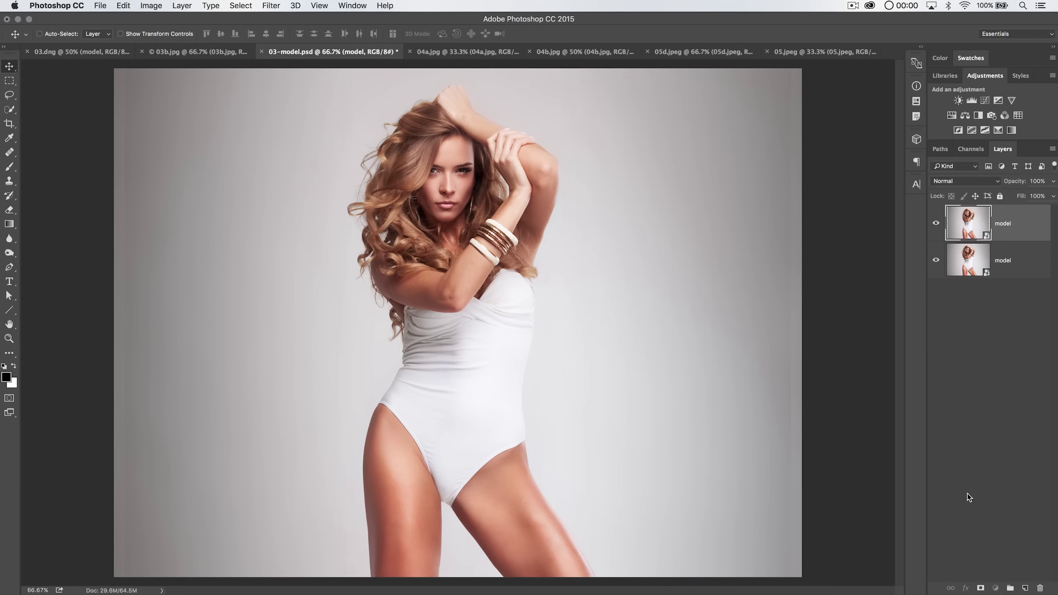
# Step: Add a layer mask to the narrowed copy and paint black along both side edges with a 600 px soft brush
pyautogui.click(980, 587)
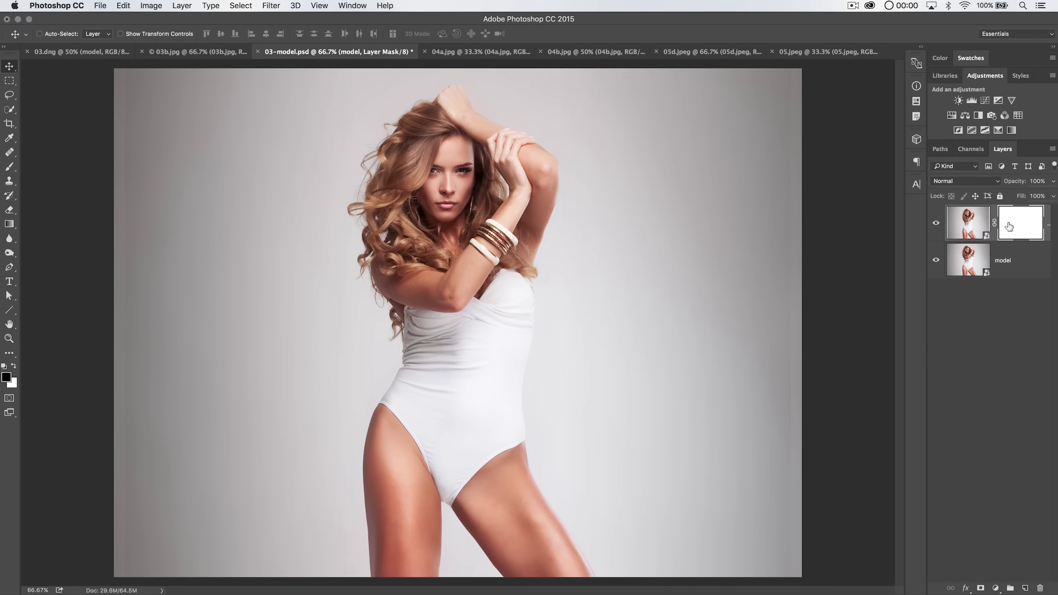
pyautogui.press('b')
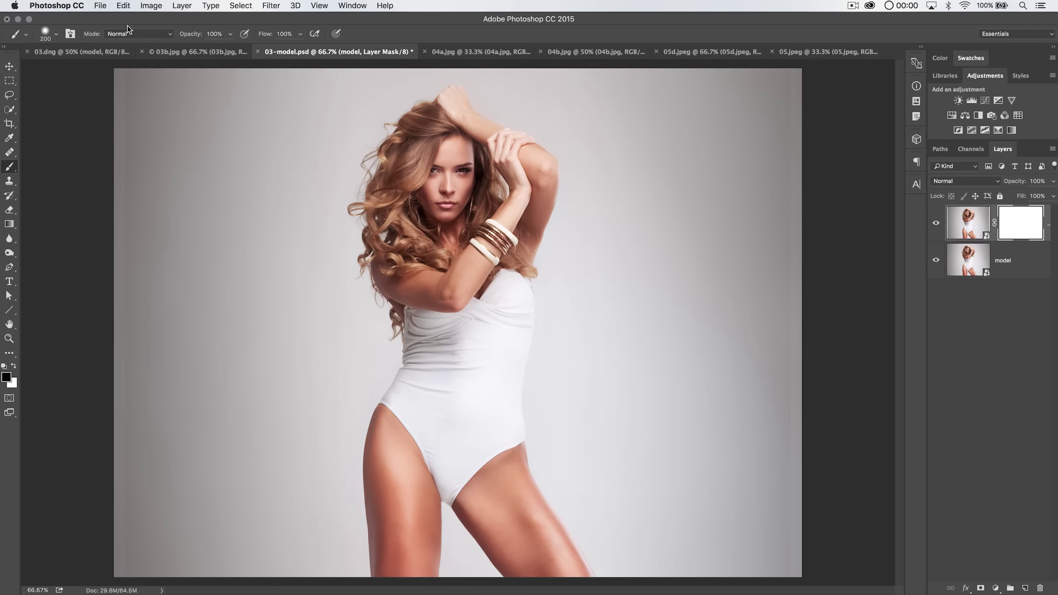
pyautogui.click(71, 34)
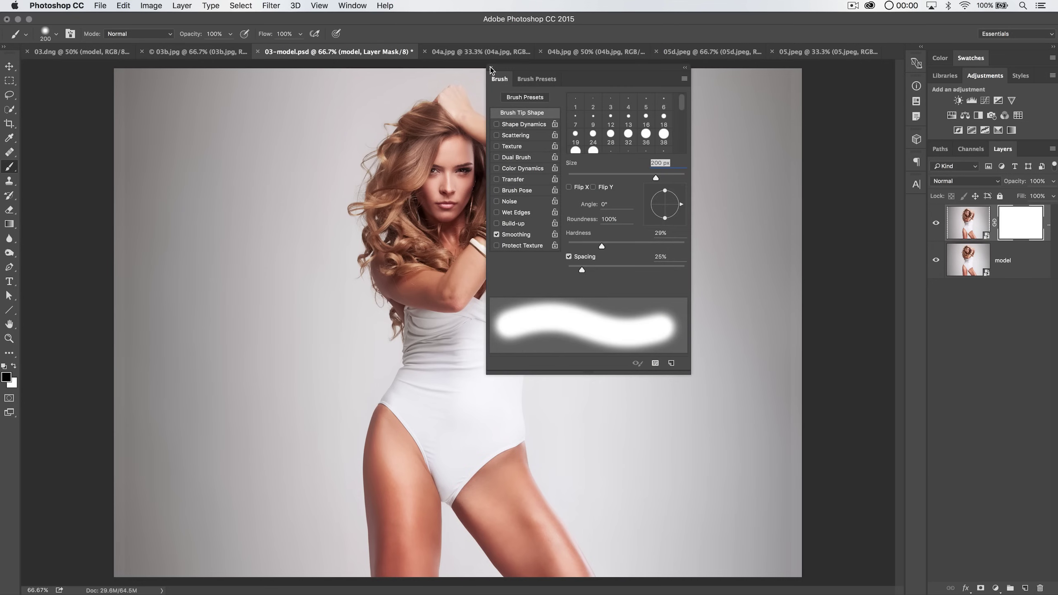
pyautogui.press('F5')
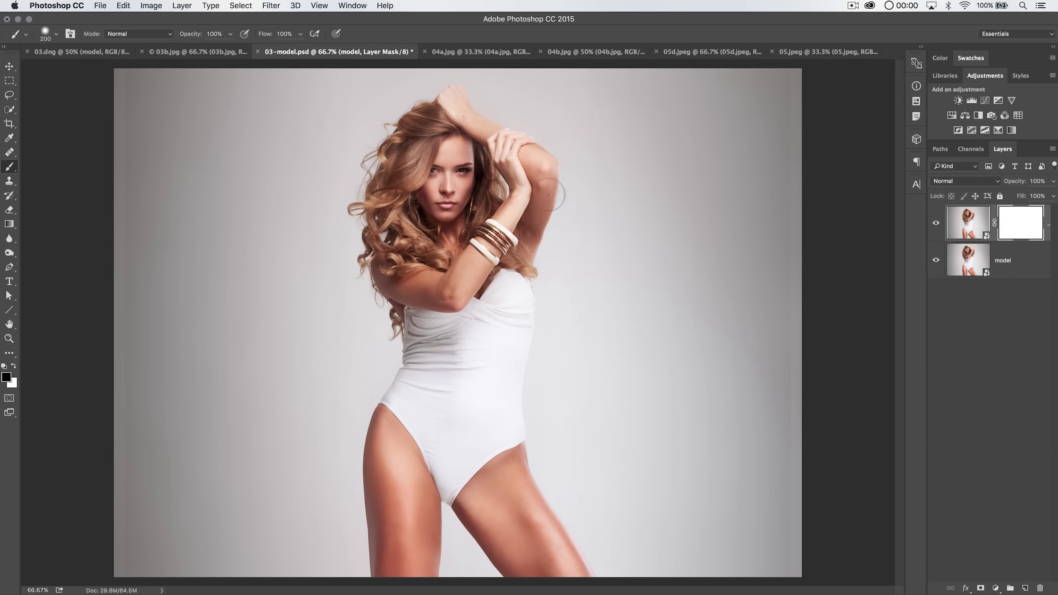
pyautogui.rightClick(572, 208)
pyautogui.click(853, 151)
pyautogui.moveTo(788, 74)
pyautogui.mouseDown()
pyautogui.moveTo(777, 441)
pyautogui.moveTo(787, 580)
pyautogui.mouseUp()
pyautogui.moveTo(123, 70); pyautogui.dragTo(88, 186)
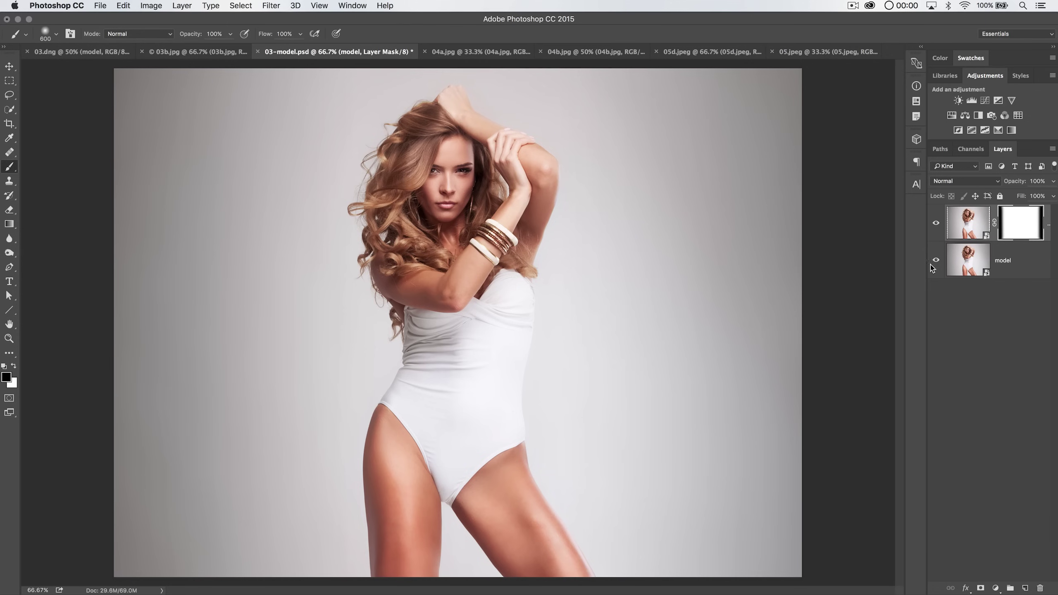
# Step: Open the Liquify filter on the image of the narrowed model copy instead of its layer mask
pyautogui.click(978, 220)
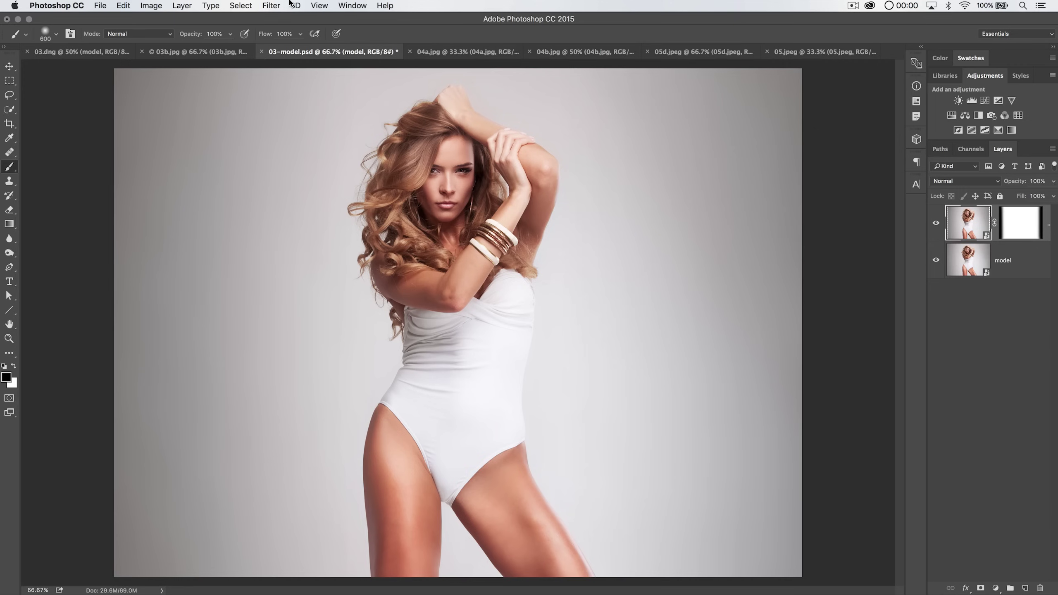
pyautogui.click(269, 6)
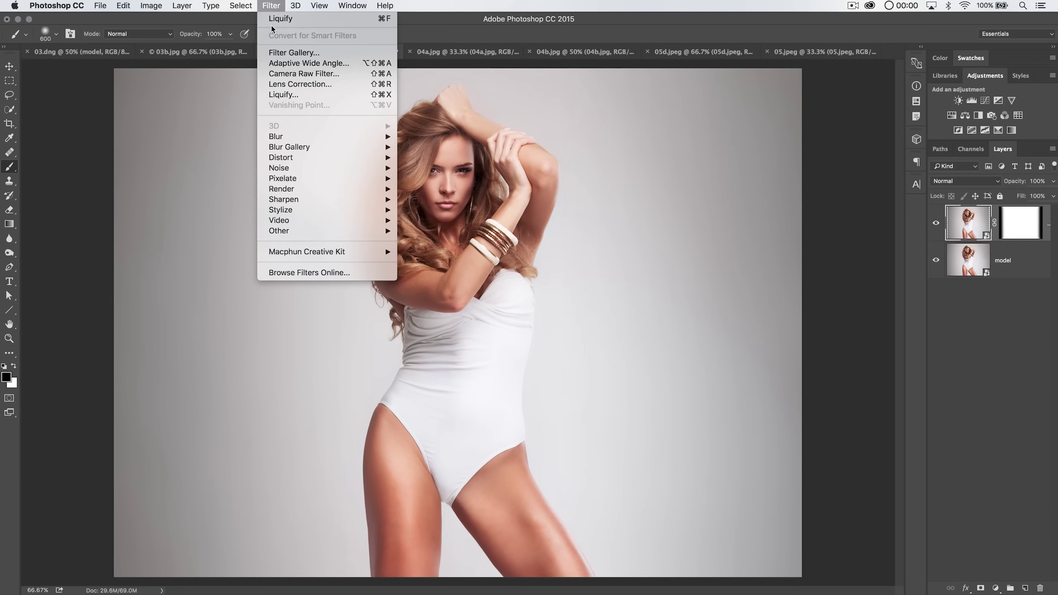
pyautogui.click(283, 95)
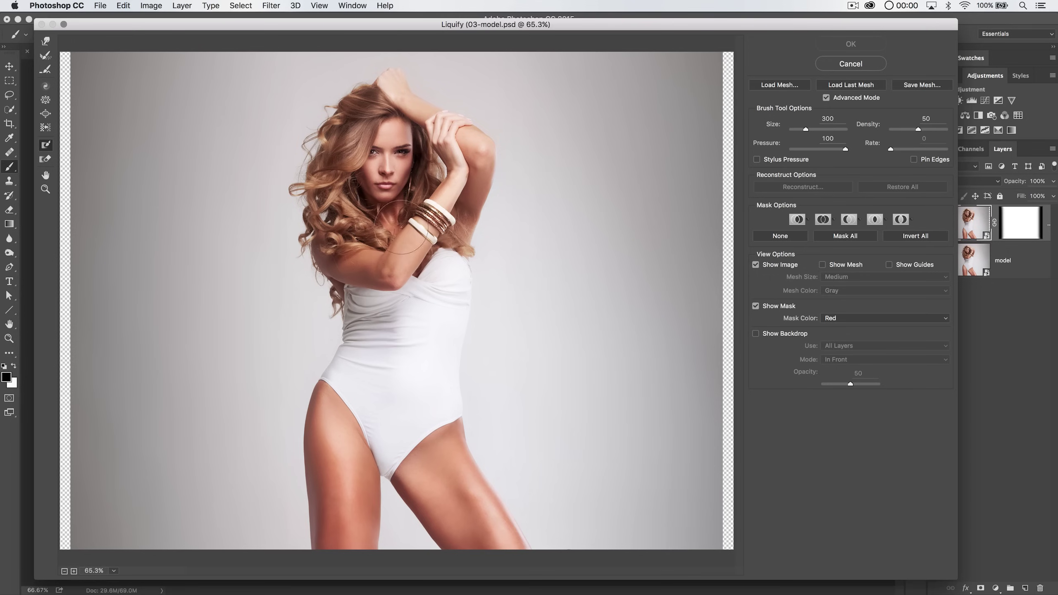
# Step: Freeze the model's torso and forearm using the Freeze Mask tool with a brush size of 300
pyautogui.moveTo(405, 256)
pyautogui.mouseDown()
pyautogui.moveTo(402, 245)
pyautogui.moveTo(381, 404)
pyautogui.moveTo(417, 266)
pyautogui.moveTo(410, 326)
pyautogui.moveTo(377, 375)
pyautogui.moveTo(374, 352)
pyautogui.moveTo(377, 381)
pyautogui.mouseUp()
pyautogui.press('super+z')
pyautogui.moveTo(339, 434)
pyautogui.mouseDown()
pyautogui.moveTo(378, 336)
pyautogui.moveTo(364, 280)
pyautogui.moveTo(388, 285)
pyautogui.mouseUp()
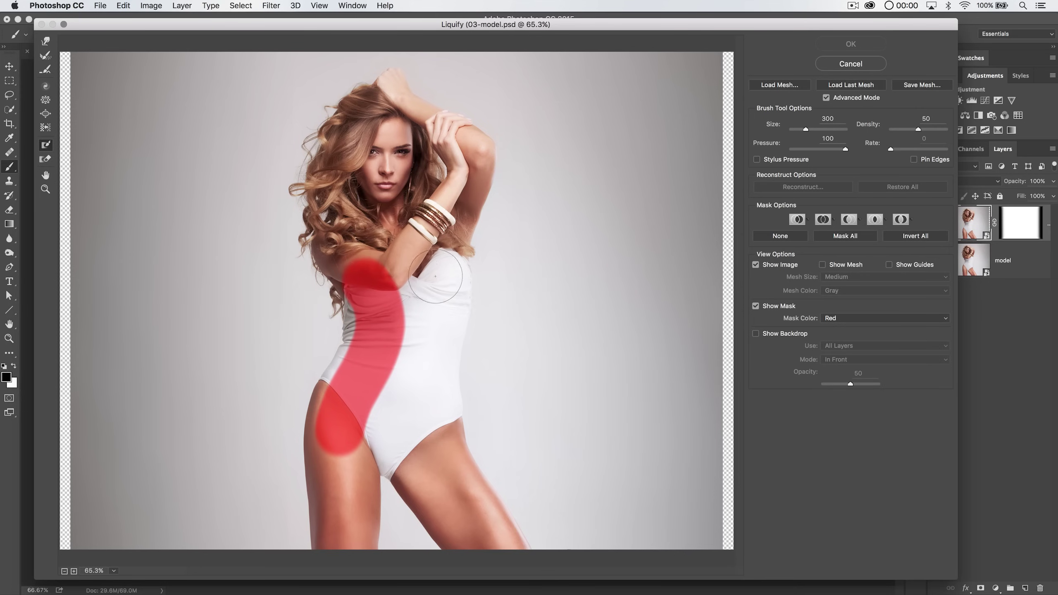
pyautogui.moveTo(424, 249)
pyautogui.mouseDown()
pyautogui.moveTo(435, 441)
pyautogui.moveTo(420, 418)
pyautogui.moveTo(379, 425)
pyautogui.moveTo(398, 433)
pyautogui.moveTo(383, 397)
pyautogui.moveTo(398, 289)
pyautogui.mouseUp()
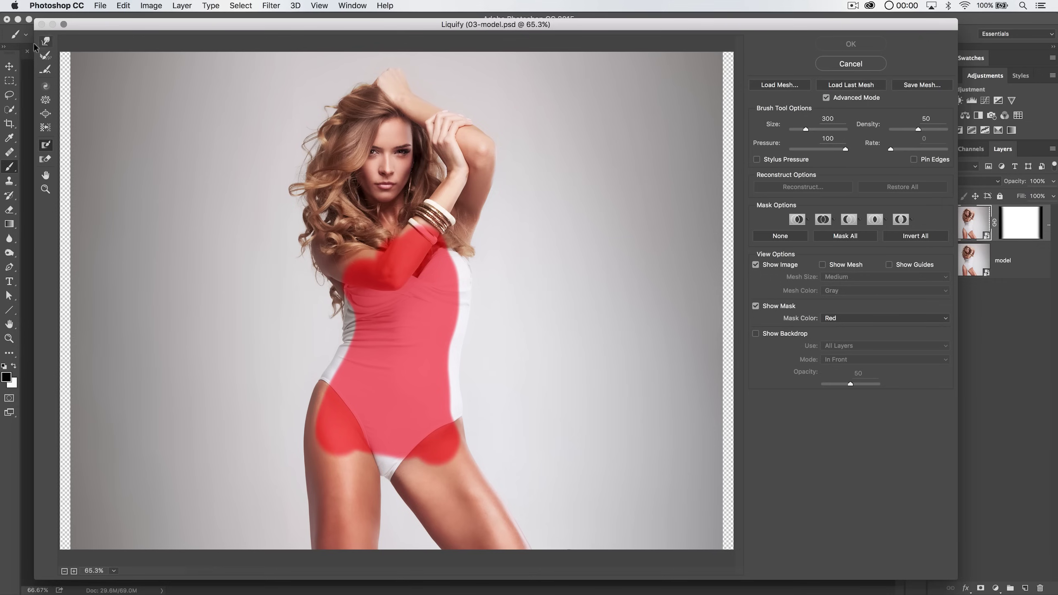
# Step: Push the waist and hip edges inward around the frozen area with the size 400 Forward Warp tool, and clear the freeze mask
pyautogui.moveTo(339, 410)
pyautogui.mouseDown()
pyautogui.moveTo(324, 385)
pyautogui.moveTo(337, 387)
pyautogui.moveTo(333, 350)
pyautogui.mouseUp()
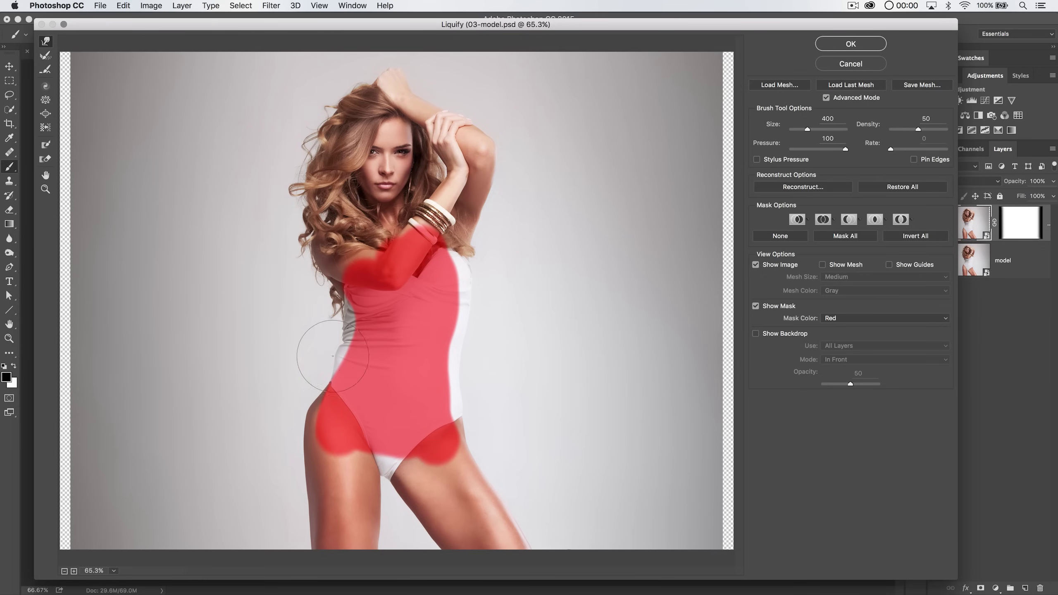
pyautogui.moveTo(491, 269)
pyautogui.mouseDown()
pyautogui.moveTo(461, 277)
pyautogui.moveTo(474, 298)
pyautogui.moveTo(439, 388)
pyautogui.moveTo(441, 407)
pyautogui.moveTo(460, 407)
pyautogui.moveTo(473, 438)
pyautogui.mouseUp()
pyautogui.moveTo(314, 385); pyautogui.dragTo(287, 466)
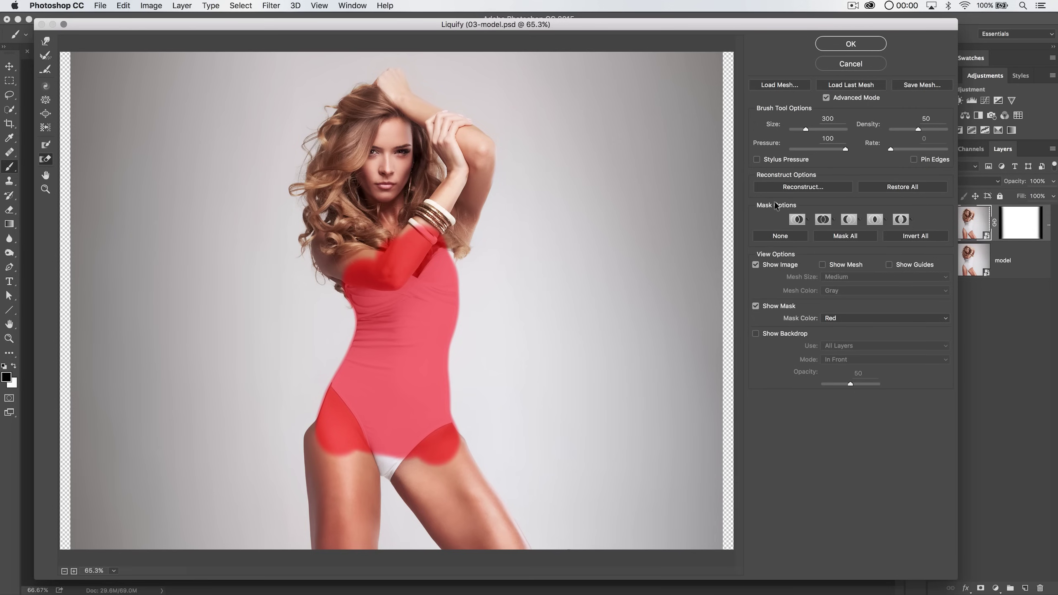
pyautogui.click(779, 236)
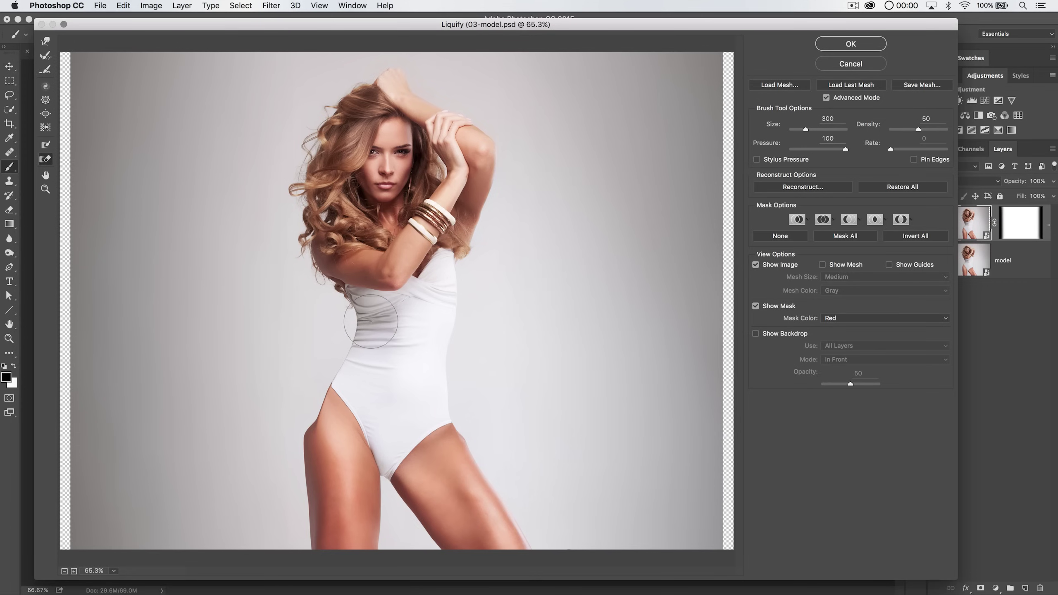
# Step: Undo the mask clearing, the warp strokes and the last freeze strokes on the torso
pyautogui.press('super+alt+z')
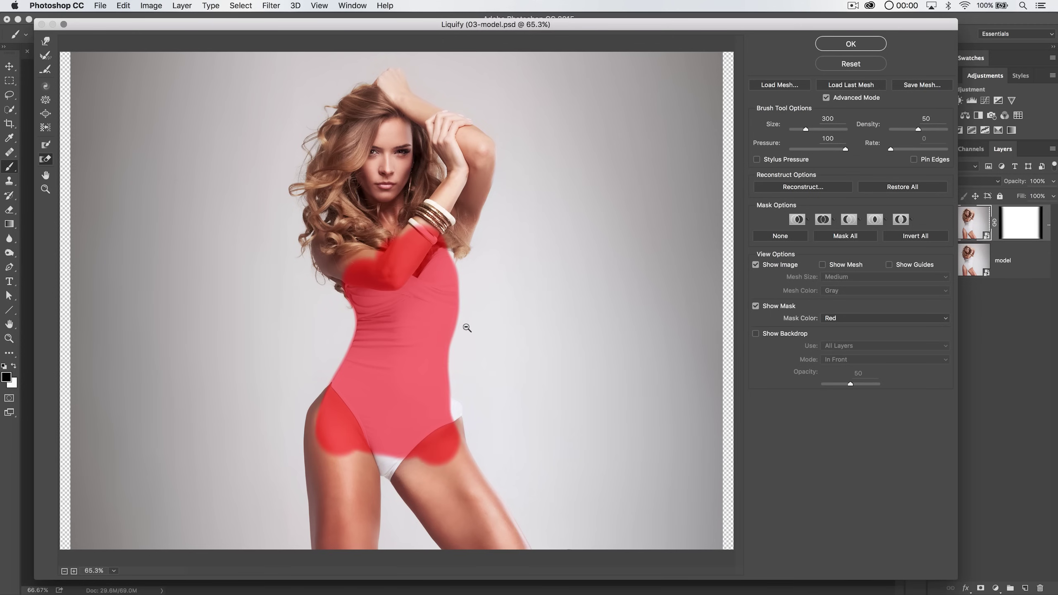
pyautogui.press('super+alt+z')
pyautogui.press('super+alt+z')
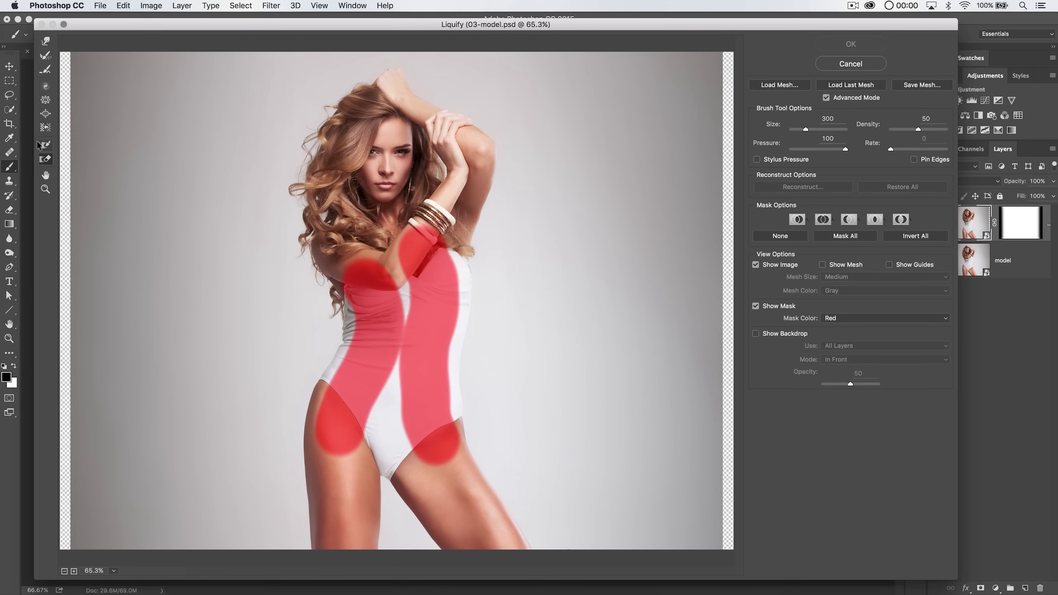
# Step: Practise freezing the middle of the torso and a strip of background, and remove the whole freeze mask
pyautogui.moveTo(413, 278)
pyautogui.mouseDown()
pyautogui.moveTo(396, 354)
pyautogui.moveTo(411, 428)
pyautogui.mouseUp()
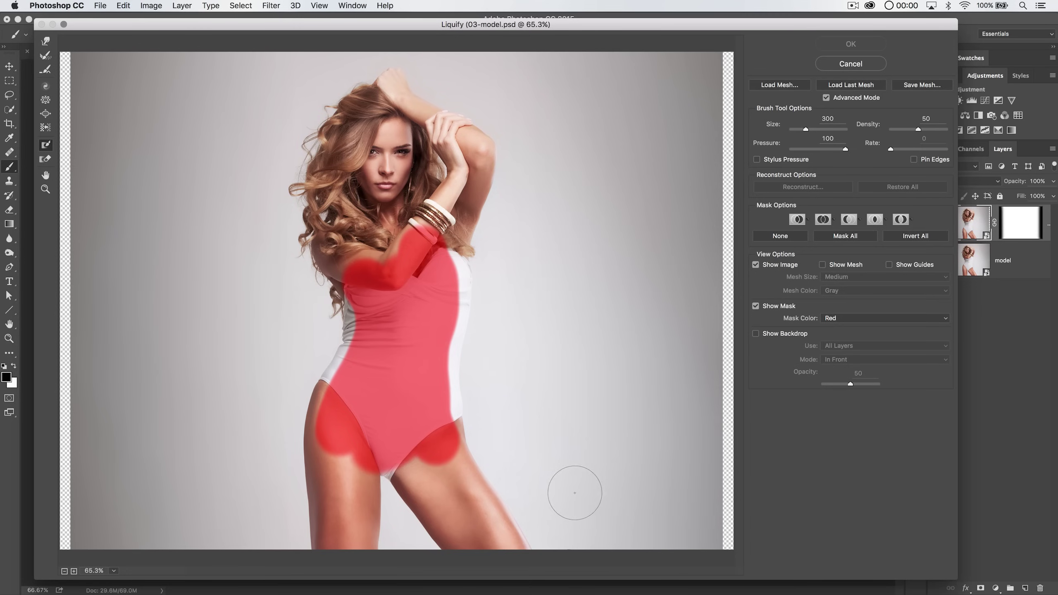
pyautogui.moveTo(582, 253)
pyautogui.mouseDown()
pyautogui.moveTo(567, 301)
pyautogui.moveTo(608, 510)
pyautogui.mouseUp()
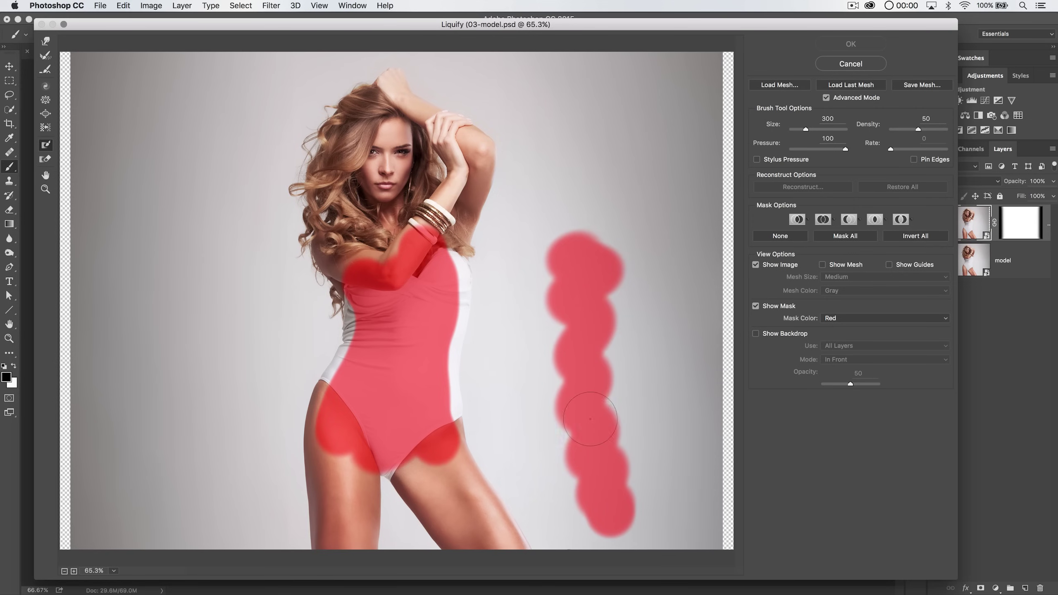
pyautogui.press('super+alt+z')
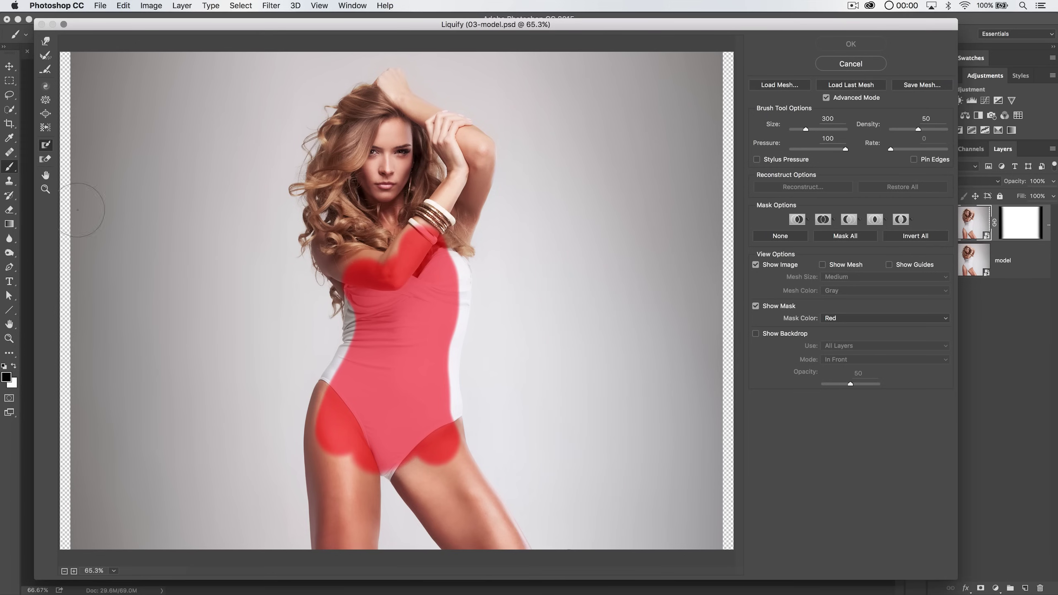
pyautogui.moveTo(375, 244)
pyautogui.mouseDown()
pyautogui.moveTo(357, 300)
pyautogui.moveTo(365, 343)
pyautogui.moveTo(342, 382)
pyautogui.moveTo(387, 415)
pyautogui.moveTo(391, 455)
pyautogui.moveTo(424, 456)
pyautogui.moveTo(447, 380)
pyautogui.mouseUp()
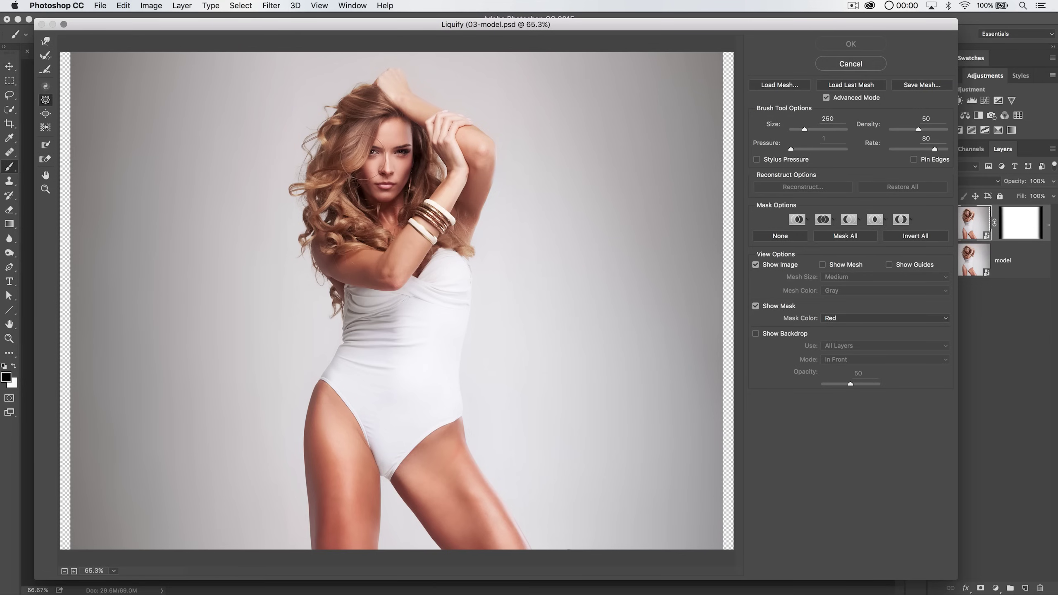
# Step: Shrink the model's head slightly using the Pucker tool with a brush size of about 700, varying the size as needed
pyautogui.press(']')
pyautogui.press(']')
pyautogui.press(']')
pyautogui.press(']')
pyautogui.click(385, 160)
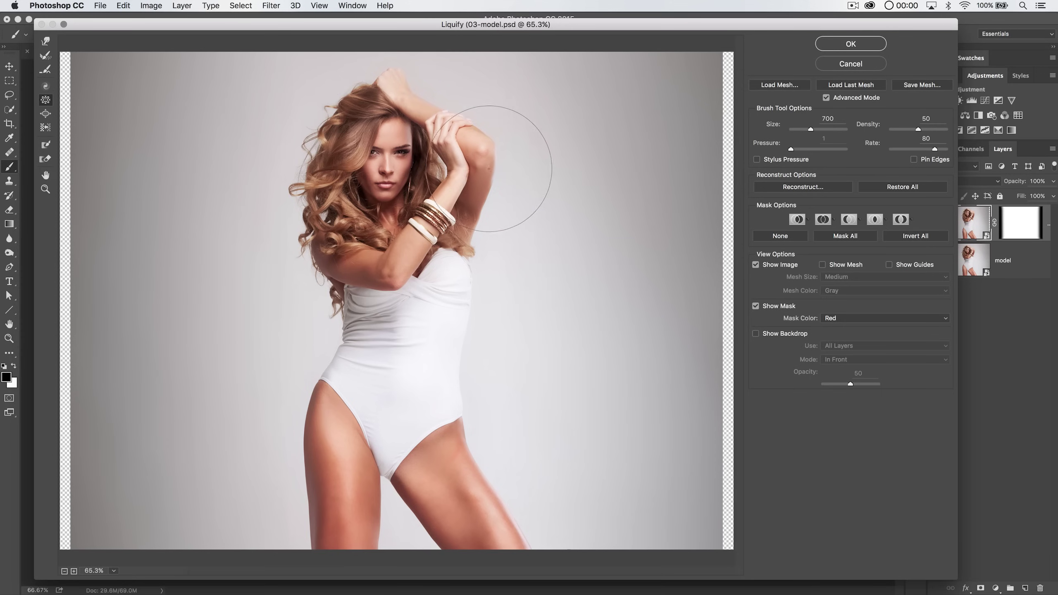
pyautogui.press('[')
pyautogui.press('[')
pyautogui.press('[')
pyautogui.press('[')
pyautogui.press(']')
pyautogui.press(']')
pyautogui.press(']')
pyautogui.press(']')
pyautogui.press(']')
pyautogui.press(']')
pyautogui.press('[')
pyautogui.press('[')
pyautogui.press('[')
pyautogui.press('[')
pyautogui.press('[')
pyautogui.press(']')
pyautogui.press(']')
pyautogui.press(']')
pyautogui.press(']')
pyautogui.press(']')
pyautogui.press('[')
pyautogui.press('[')
pyautogui.press('[')
pyautogui.press('[')
pyautogui.press('[')
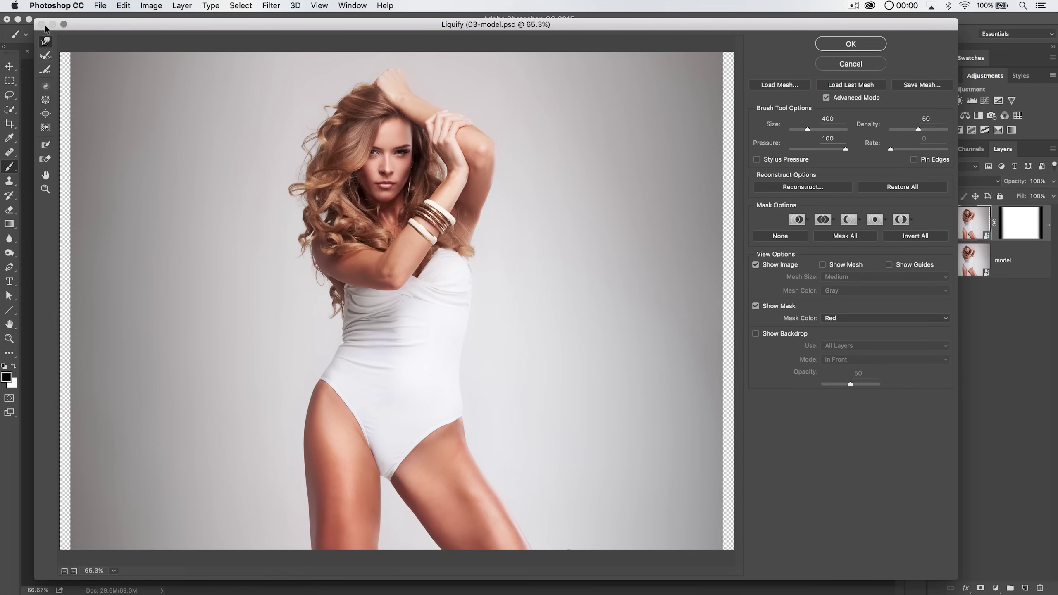
# Step: Push in the waist, hip and outer thigh on the image's left side using the Forward Warp tool at brush size 500
pyautogui.press(']')
pyautogui.press('[')
pyautogui.press(']')
pyautogui.moveTo(348, 336)
pyautogui.mouseDown()
pyautogui.moveTo(369, 316)
pyautogui.moveTo(339, 389)
pyautogui.moveTo(308, 409)
pyautogui.moveTo(317, 386)
pyautogui.moveTo(328, 384)
pyautogui.moveTo(302, 424)
pyautogui.moveTo(305, 551)
pyautogui.moveTo(298, 489)
pyautogui.moveTo(305, 538)
pyautogui.moveTo(305, 502)
pyautogui.moveTo(307, 541)
pyautogui.mouseUp()
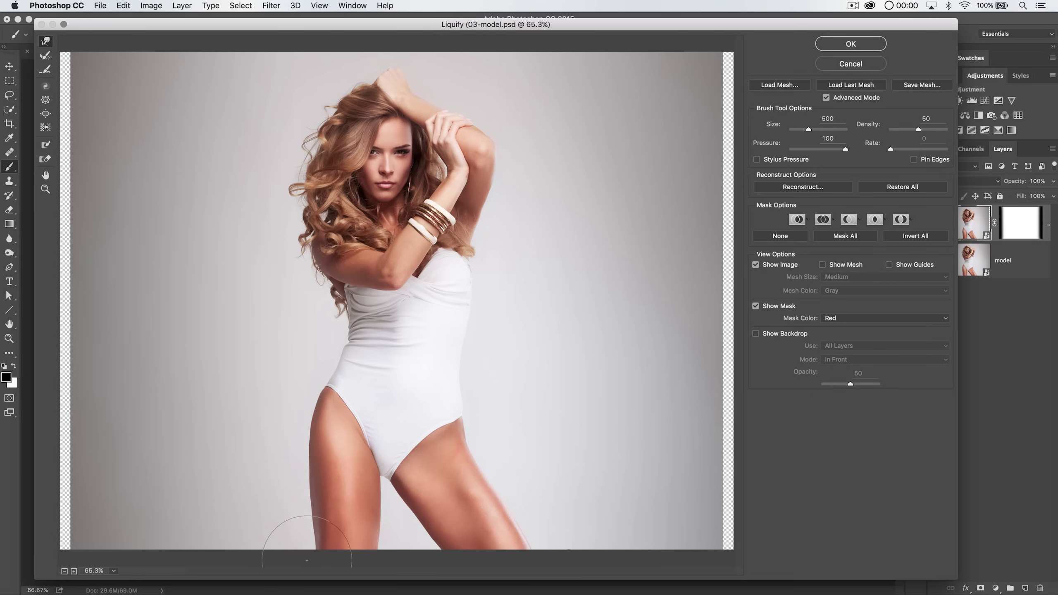
# Step: Even out the outer contour of the same thigh and hip, enlarging the Forward Warp brush to 800
pyautogui.moveTo(312, 565); pyautogui.dragTo(316, 435)
pyautogui.press(']')
pyautogui.press(']')
pyautogui.press(']')
pyautogui.press(']')
pyautogui.press(']')
pyautogui.press(']')
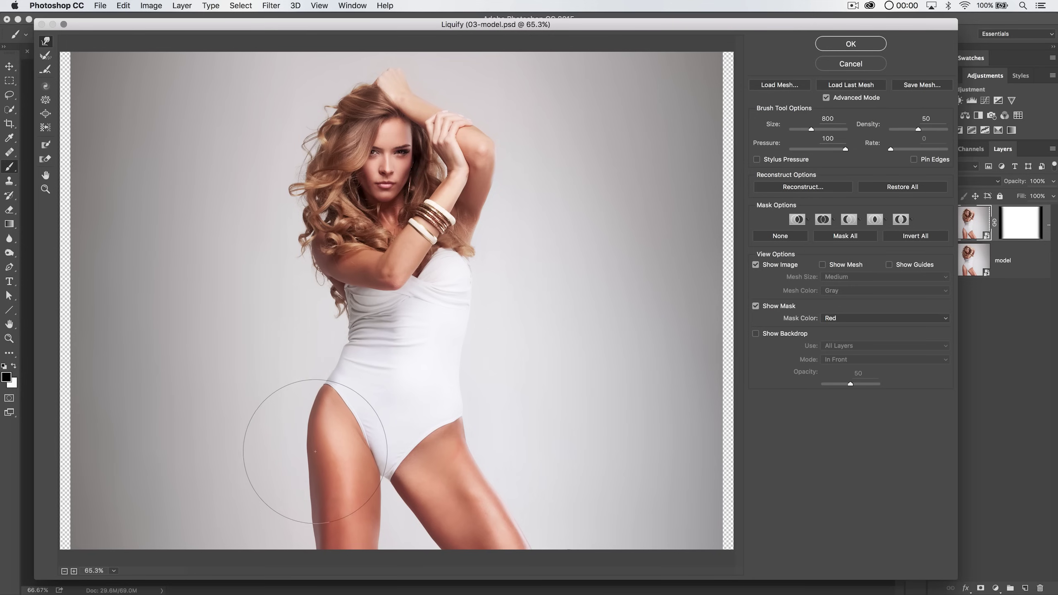
# Step: Slim the inner edge of the same thigh with the Forward Warp brush reduced to 250
pyautogui.press('[')
pyautogui.press('[')
pyautogui.press('[')
pyautogui.press('[')
pyautogui.press('[')
pyautogui.press('[')
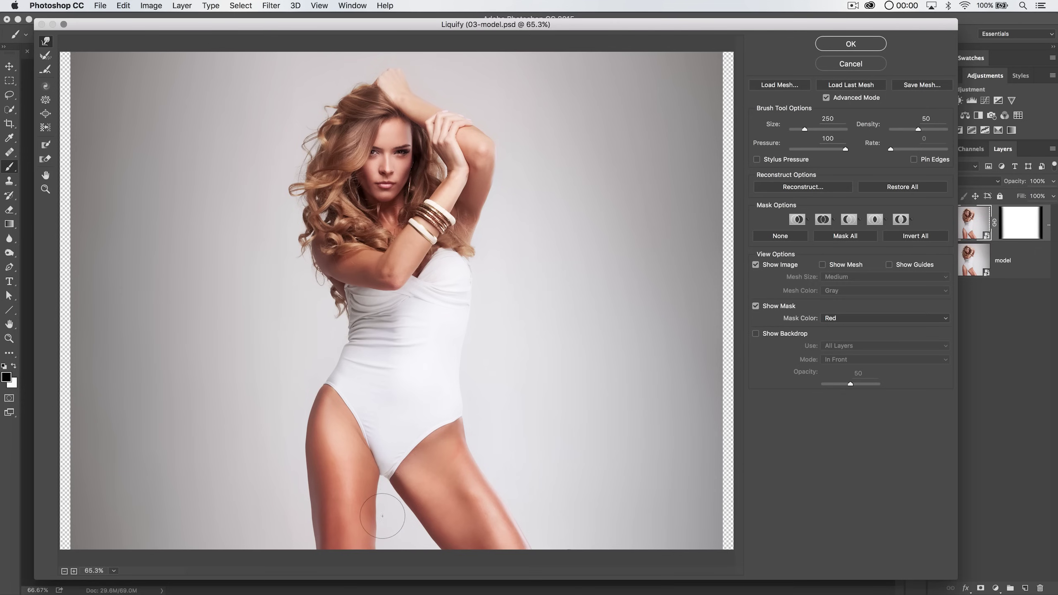
# Step: Push the bust and side of the torso inward on the image's right with a size 500 Forward Warp brush
pyautogui.press(']')
pyautogui.press(']')
pyautogui.press(']')
pyautogui.press(']')
pyautogui.press(']')
pyautogui.press(']')
pyautogui.press(']')
pyautogui.press(']')
pyautogui.press(']')
pyautogui.press(']')
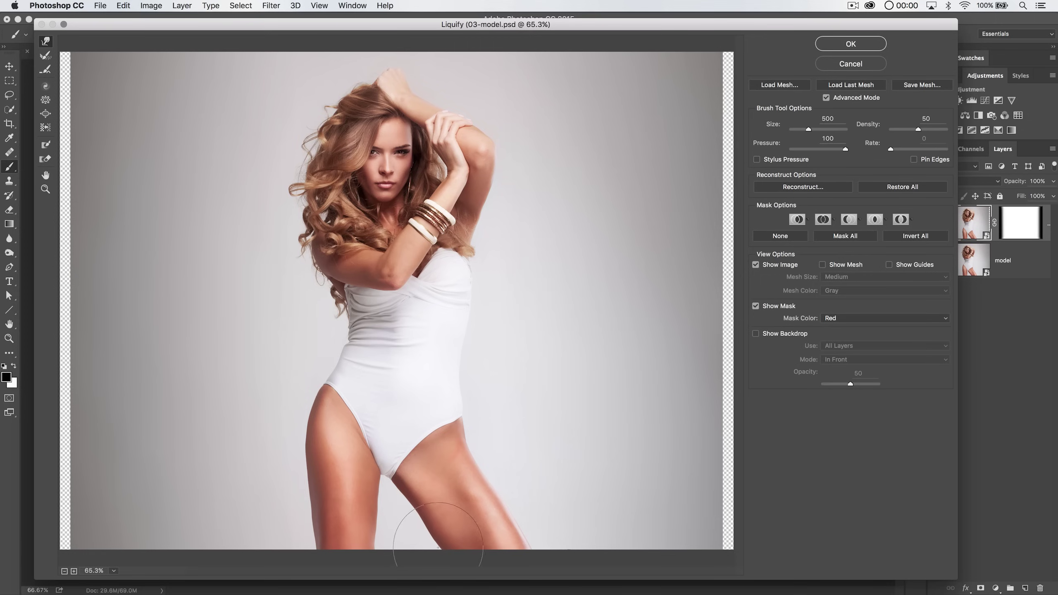
pyautogui.moveTo(493, 284)
pyautogui.mouseDown()
pyautogui.moveTo(480, 279)
pyautogui.moveTo(470, 338)
pyautogui.moveTo(469, 328)
pyautogui.mouseUp()
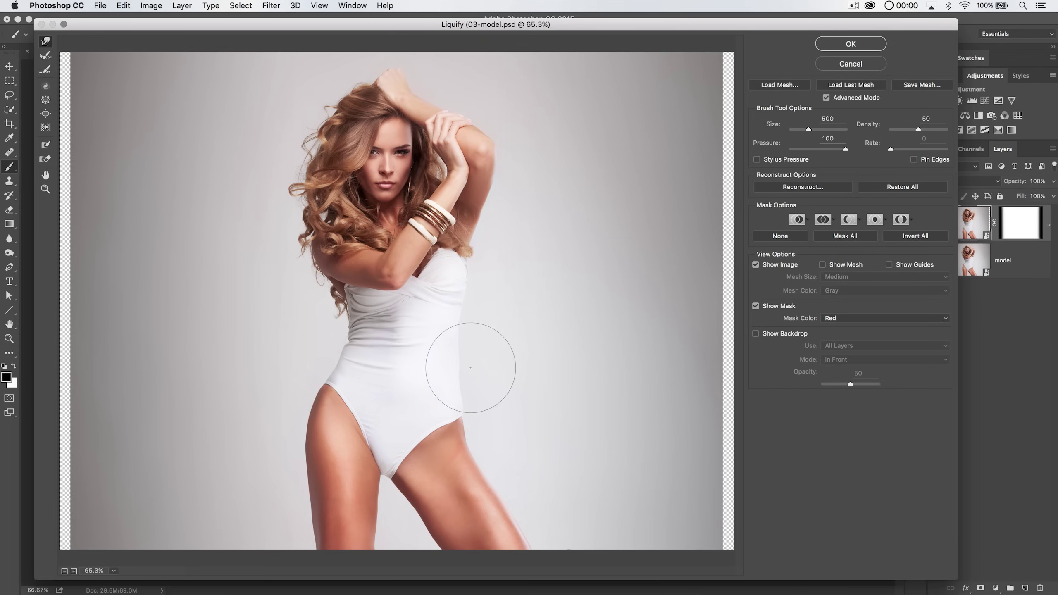
# Step: Curve the waist inward on the image's right with the Forward Warp brush enlarged to 600
pyautogui.press('[')
pyautogui.press('[')
pyautogui.press(']')
pyautogui.press(']')
pyautogui.press(']')
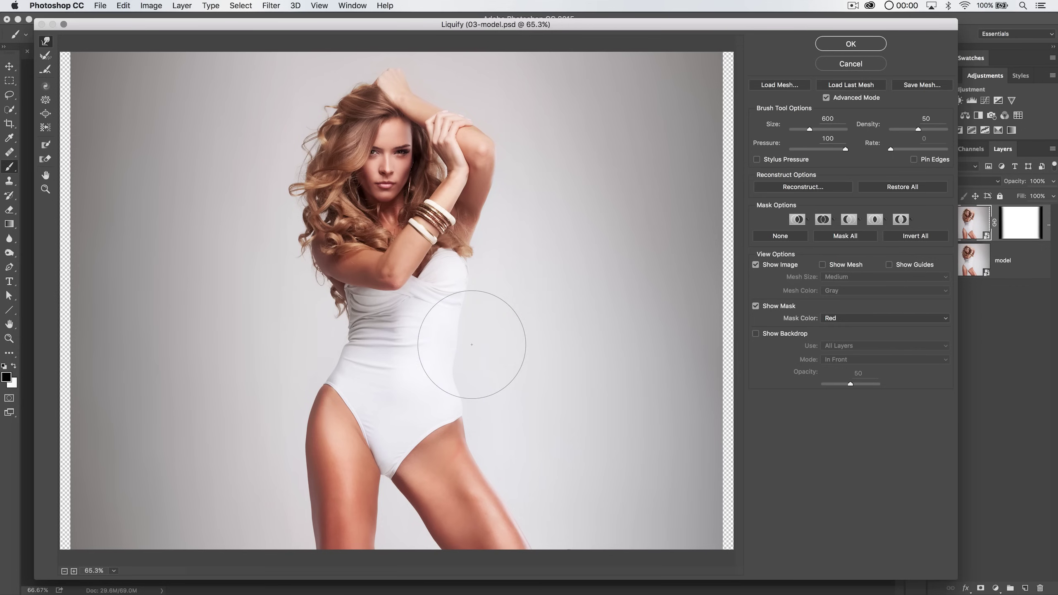
# Step: Refine the hip and outer thigh contour on the image's right, alternating Forward Warp brush sizes and ending at 400
pyautogui.press('[')
pyautogui.press('[')
pyautogui.press('[')
pyautogui.press(']')
pyautogui.press(']')
pyautogui.press('[')
pyautogui.press('[')
pyautogui.press('[')
pyautogui.press(']')
pyautogui.press(']')
pyautogui.press(']')
pyautogui.press('[')
pyautogui.press('[')
pyautogui.press('[')
pyautogui.press(']')
pyautogui.press(']')
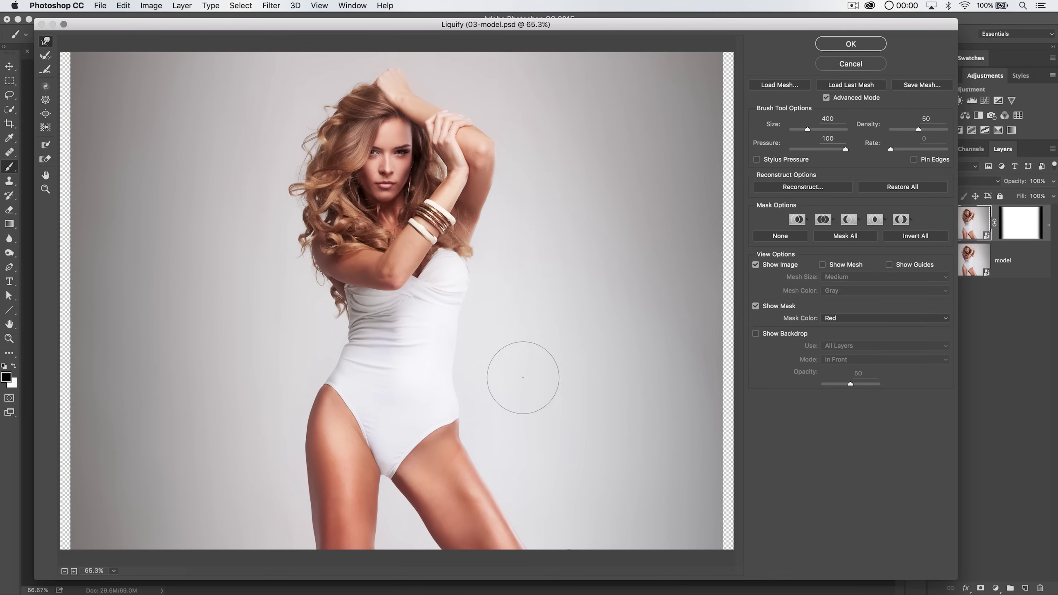
# Step: Adjust the inner thigh edges between the legs with a size 500 Forward Warp brush
pyautogui.press('[')
pyautogui.press('[')
pyautogui.press(']')
pyautogui.press(']')
pyautogui.moveTo(428, 542)
pyautogui.mouseDown()
pyautogui.moveTo(409, 498)
pyautogui.moveTo(388, 526)
pyautogui.mouseUp()
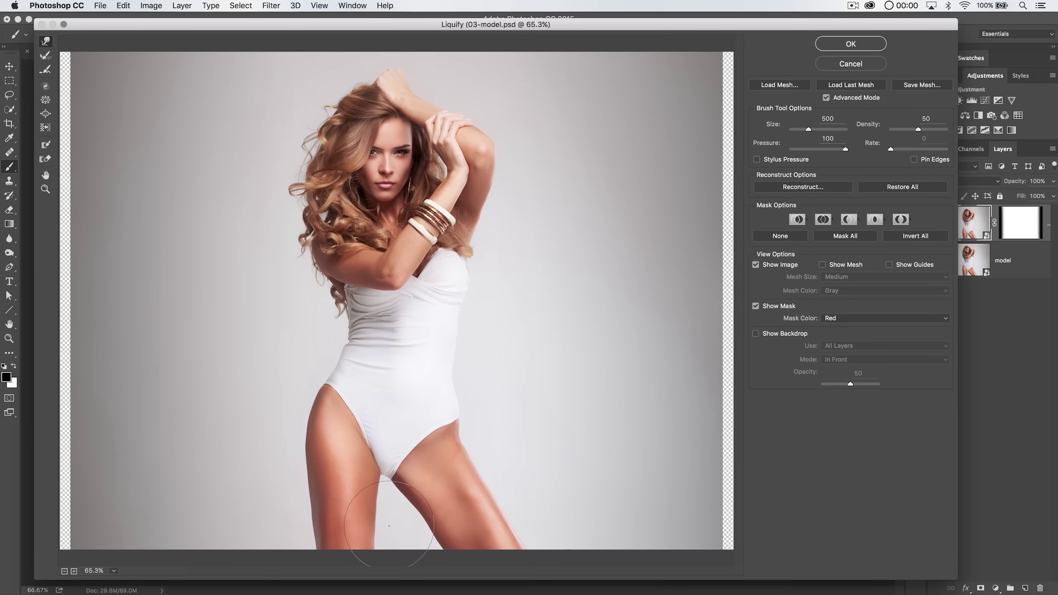
# Step: Correct the swimsuit's leg-opening edge at the hip up close using a size 70 Forward Warp brush
pyautogui.press('[')
pyautogui.press('[')
pyautogui.click(455, 415)
pyautogui.click(456, 412)
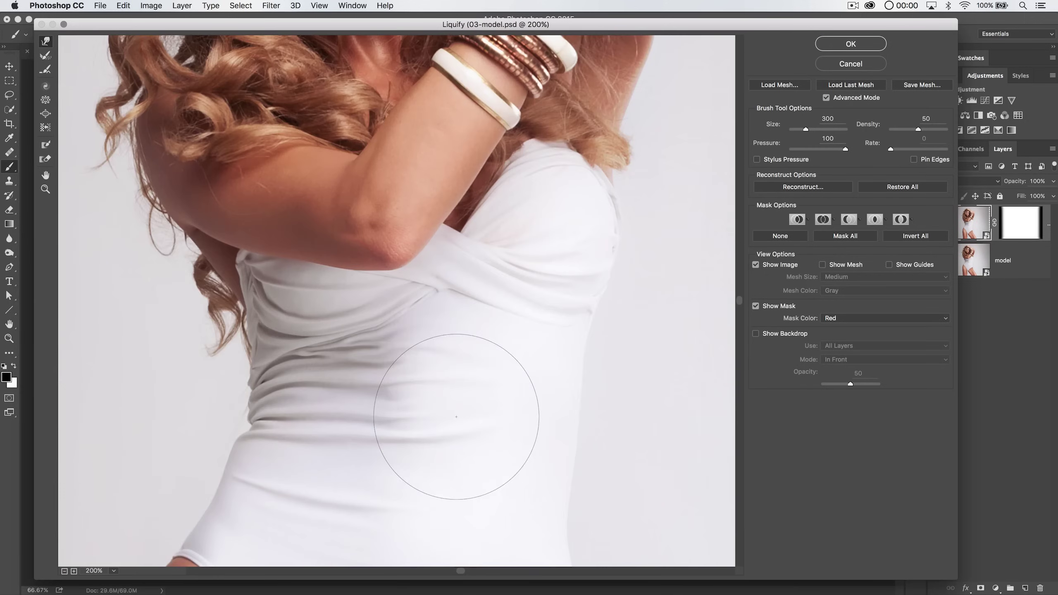
pyautogui.moveTo(560, 333); pyautogui.dragTo(471, 127)
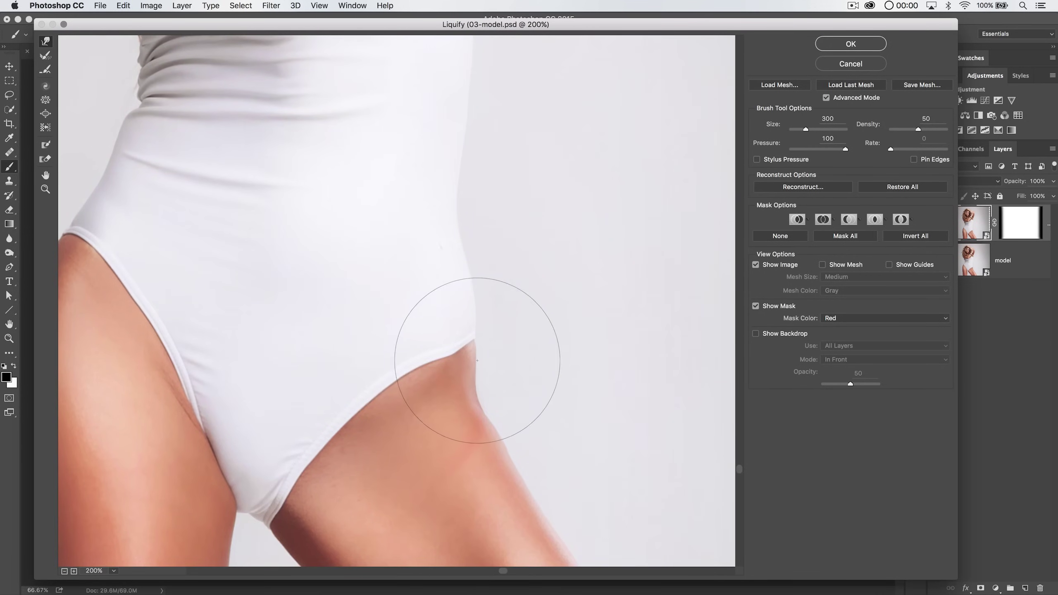
pyautogui.click(474, 315)
pyautogui.scroll(-2, 508, 277)
pyautogui.press('[')
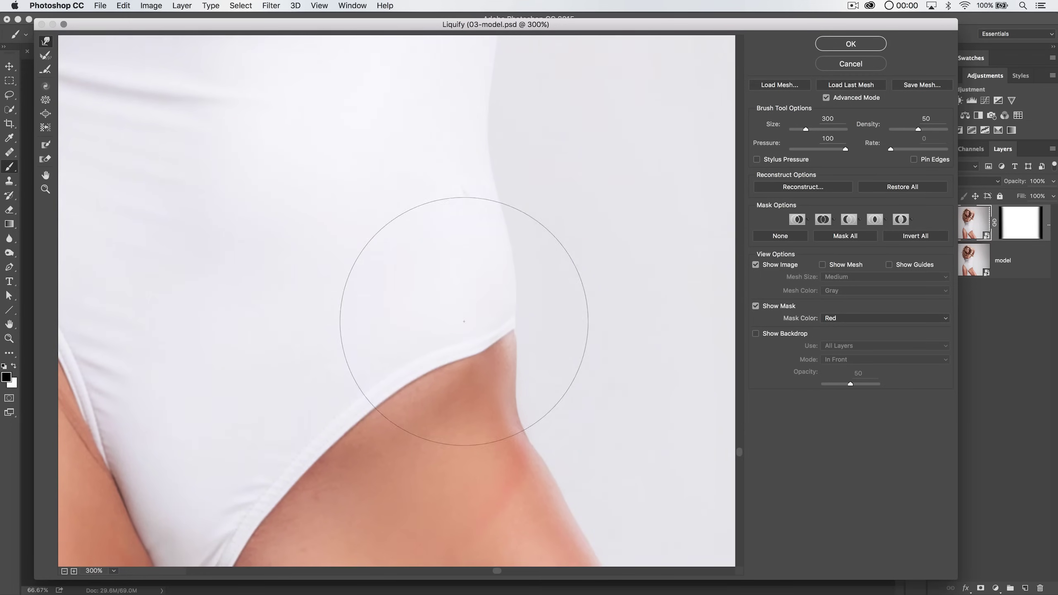
pyautogui.press('[')
pyautogui.press('[')
pyautogui.press('[')
pyautogui.press('[')
pyautogui.press('[')
pyautogui.press('[')
pyautogui.press('[')
pyautogui.press('[')
pyautogui.moveTo(483, 343)
pyautogui.mouseDown()
pyautogui.moveTo(469, 347)
pyautogui.moveTo(520, 322)
pyautogui.mouseUp()
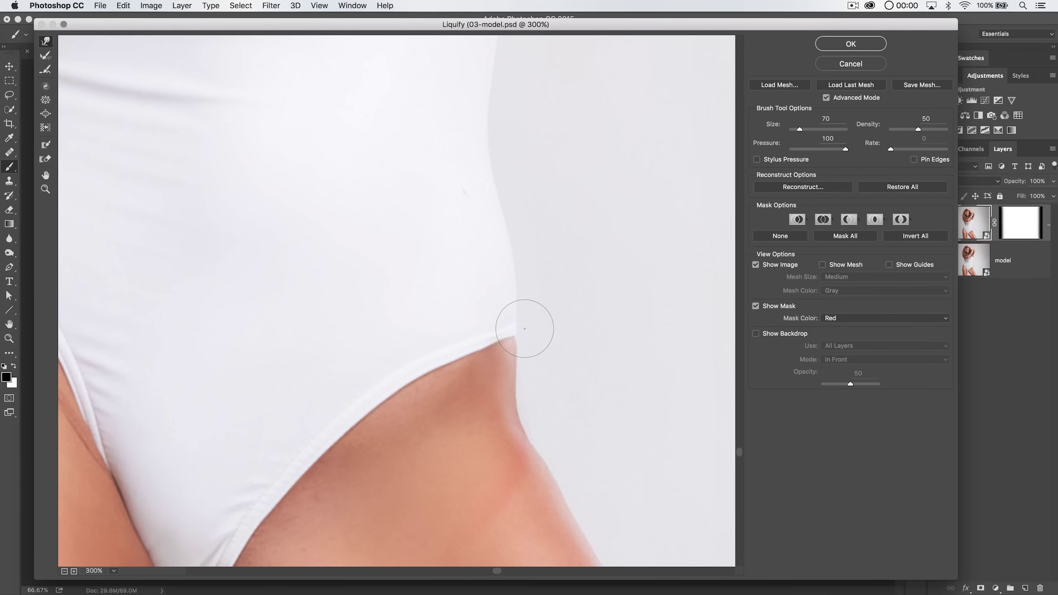
# Step: Smooth the contour where the hip meets the thigh with the Forward Warp brush enlarged to 200
pyautogui.press(']')
pyautogui.press(']')
pyautogui.press(']')
pyautogui.press(']')
pyautogui.press(']')
pyautogui.press(']')
pyautogui.press(']')
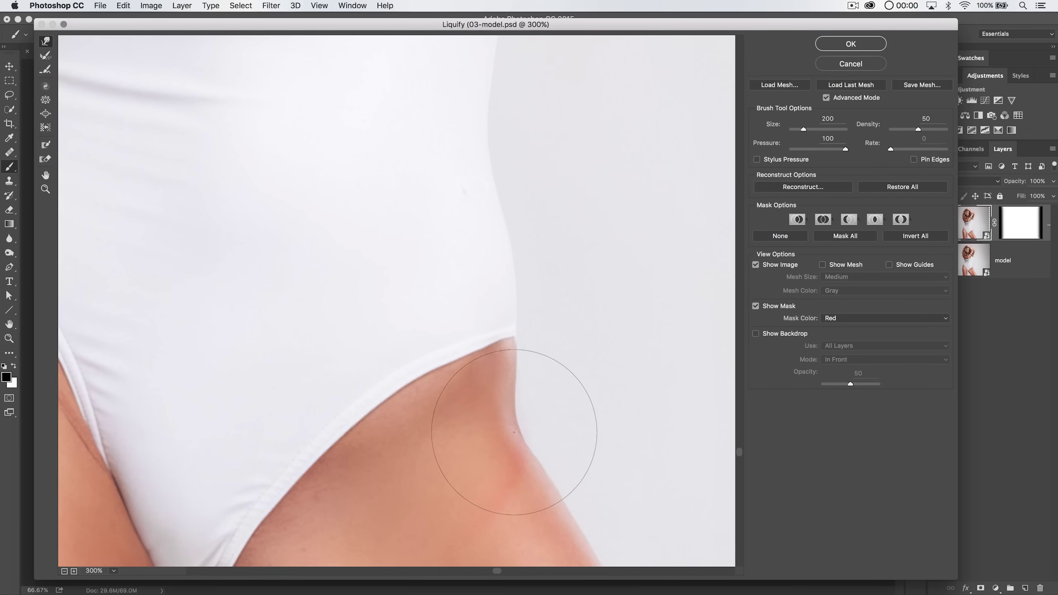
pyautogui.keyDown('alt'); pyautogui.click(517, 367); pyautogui.keyUp('alt')
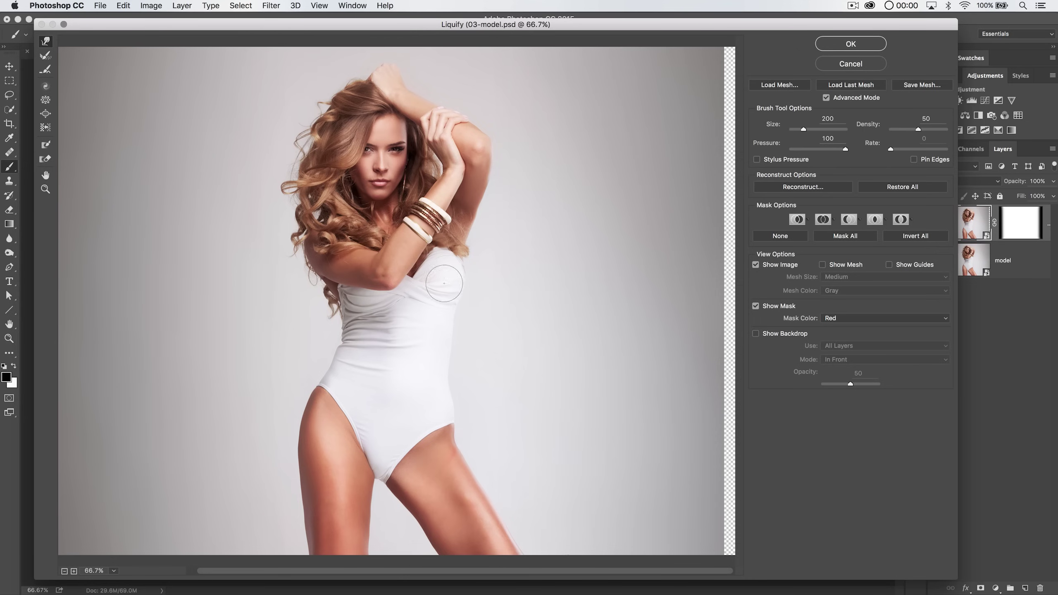
# Step: Shrink the hips and torso slightly using the Pucker tool with brush sizes of 1200 and 1300
pyautogui.click(44, 101)
pyautogui.press(']')
pyautogui.press(']')
pyautogui.press(']')
pyautogui.press(']')
pyautogui.press(']')
pyautogui.press(']')
pyautogui.press(']')
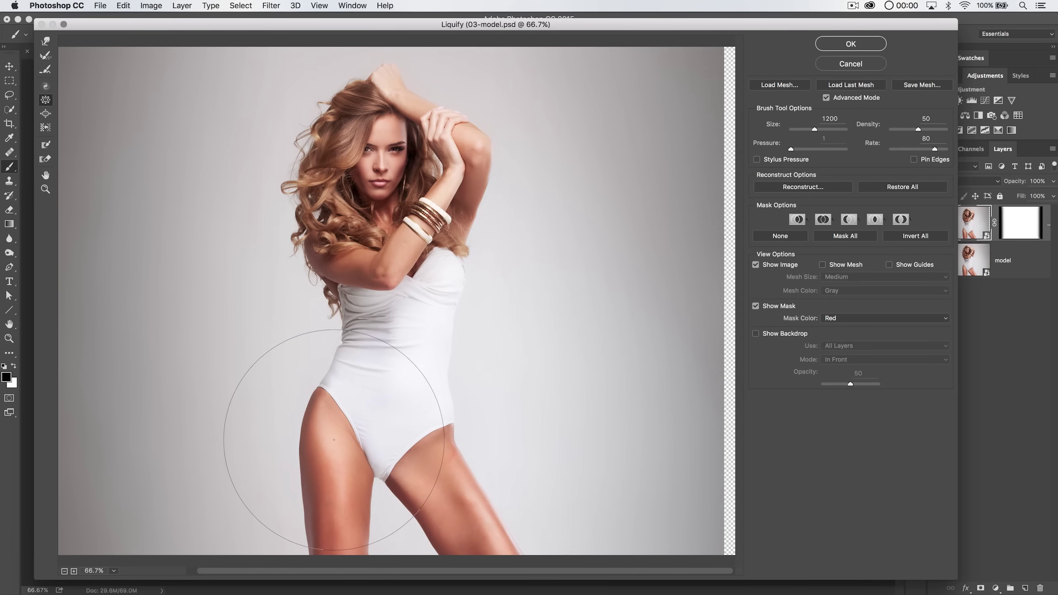
pyautogui.press(']')
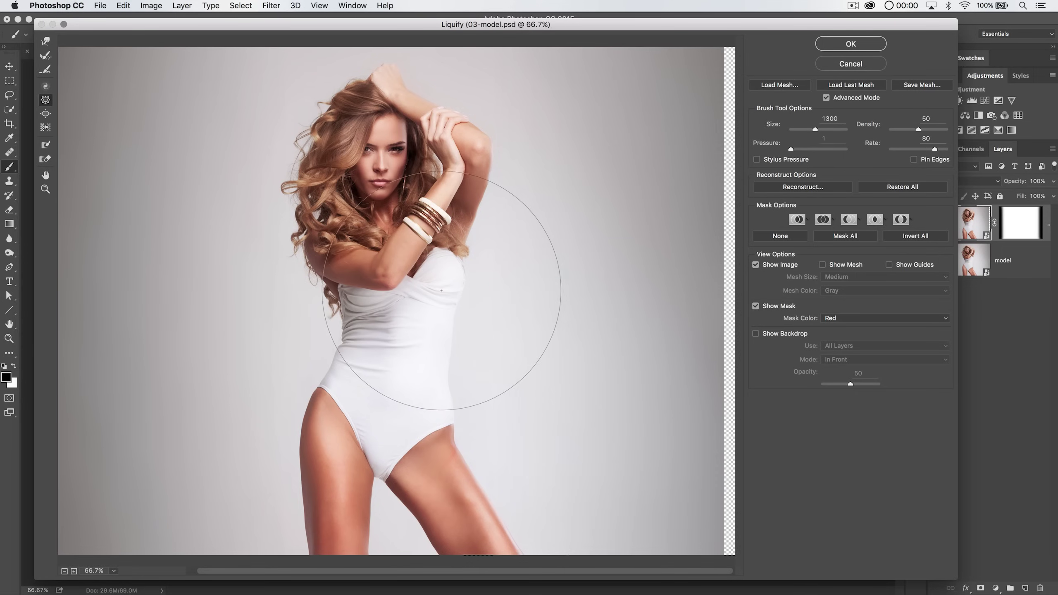
# Step: Adjust the waist and hip area using the Bloat tool with a brush size of 700
pyautogui.press('[')
pyautogui.press('[')
pyautogui.press('[')
pyautogui.press('[')
pyautogui.press('[')
pyautogui.press('[')
pyautogui.press('[')
pyautogui.press('[')
pyautogui.press('[')
pyautogui.press(']')
pyautogui.press(']')
pyautogui.press(']')
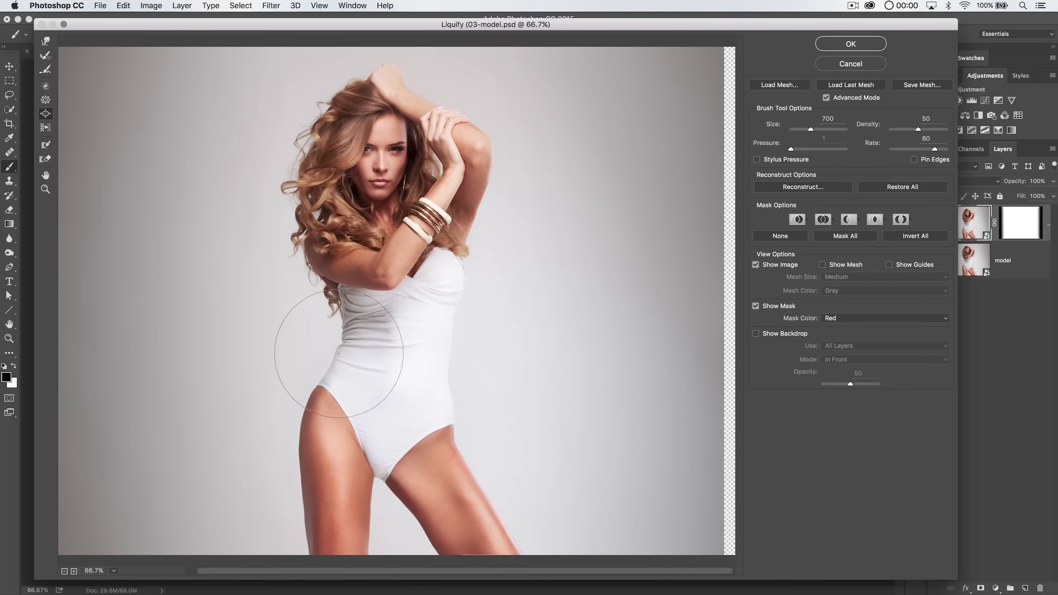
# Step: Reshape the model's outer thigh below the hip with a large Forward Warp brush
pyautogui.click(45, 40)
pyautogui.press(']')
pyautogui.press(']')
pyautogui.press(']')
pyautogui.press(']')
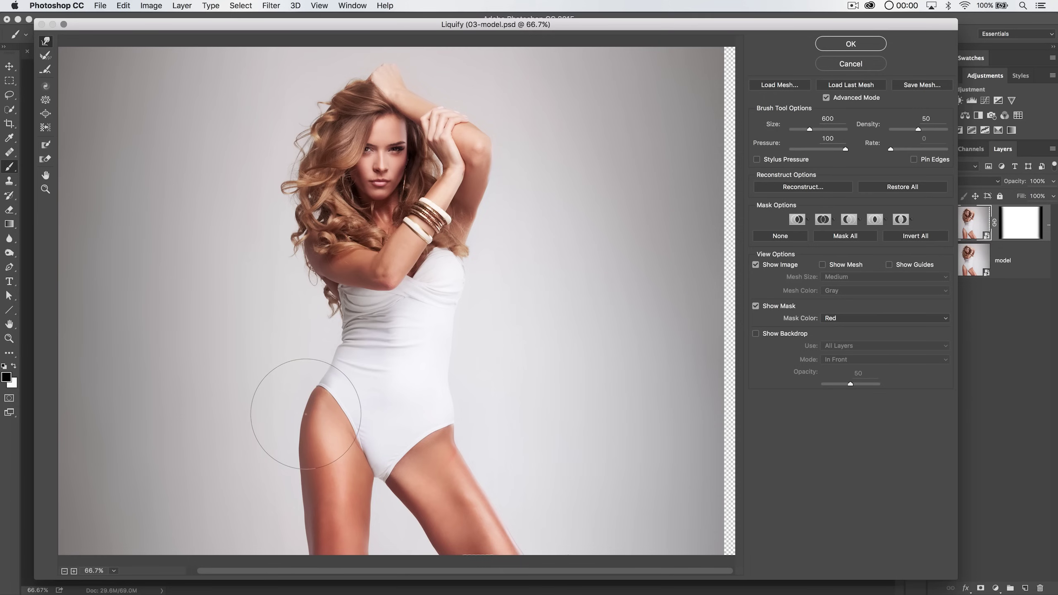
pyautogui.press('[')
pyautogui.press('[')
pyautogui.press('[')
pyautogui.press('[')
pyautogui.press('[')
pyautogui.press(']')
pyautogui.press(']')
pyautogui.press(']')
pyautogui.moveTo(293, 452); pyautogui.dragTo(294, 528)
# Step: Push the hip and waist contour inward using the Forward Warp brush enlarged to 800
pyautogui.press(']')
pyautogui.press(']')
pyautogui.press(']')
pyautogui.press(']')
pyautogui.press(']')
pyautogui.press(']')
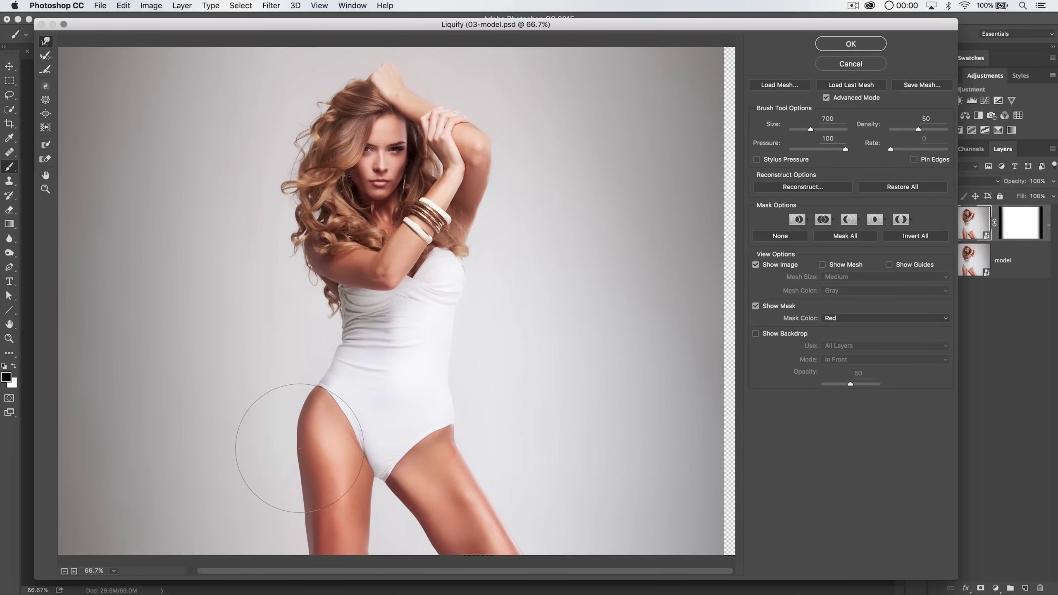
pyautogui.press(']')
pyautogui.press(']')
pyautogui.moveTo(317, 423); pyautogui.dragTo(322, 431)
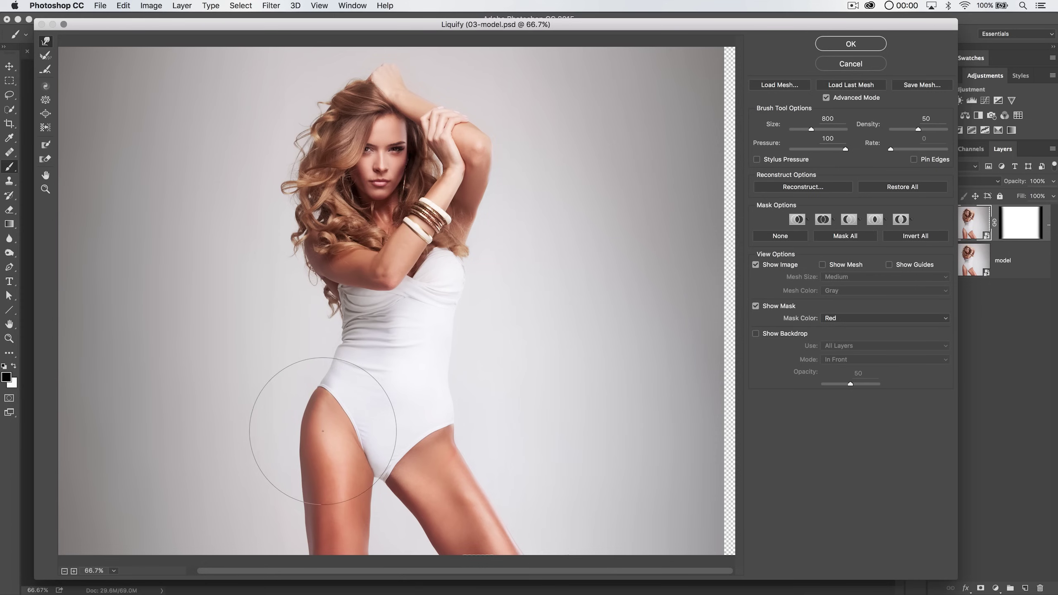
pyautogui.moveTo(350, 370)
pyautogui.mouseDown()
pyautogui.moveTo(343, 408)
pyautogui.moveTo(333, 427)
pyautogui.moveTo(319, 426)
pyautogui.moveTo(333, 389)
pyautogui.moveTo(385, 416)
pyautogui.moveTo(338, 397)
pyautogui.mouseUp()
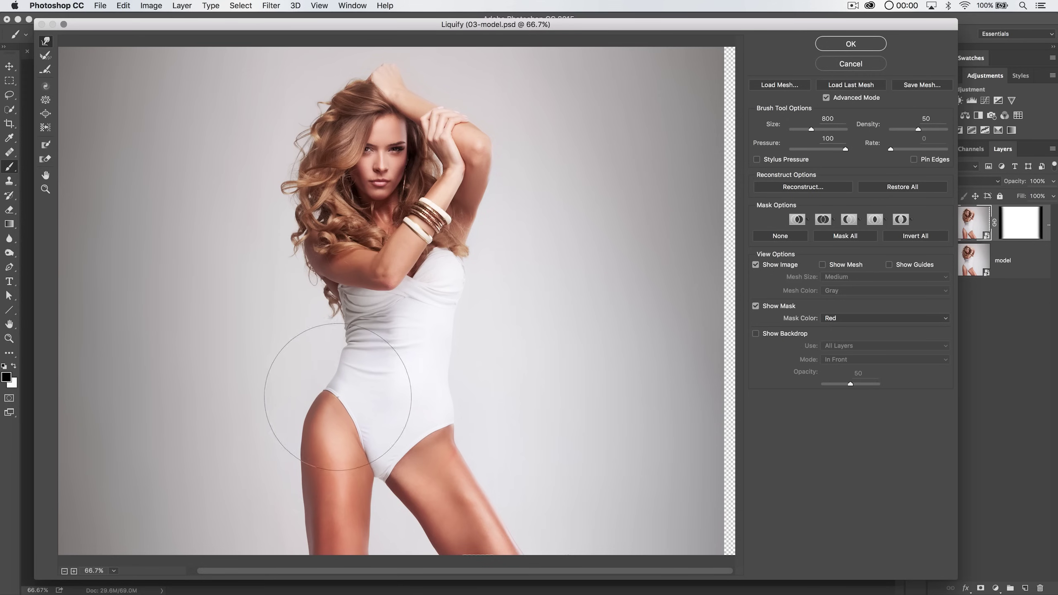
# Step: Resize the warp brush for the final contour touch-ups and apply the Liquify filter to the model layer
pyautogui.press('[')
pyautogui.press('[')
pyautogui.press('[')
pyautogui.press('[')
pyautogui.press('[')
pyautogui.press('[')
pyautogui.press('[')
pyautogui.press(']')
pyautogui.press(']')
pyautogui.press(']')
pyautogui.press(']')
pyautogui.press(']')
pyautogui.click(850, 43)
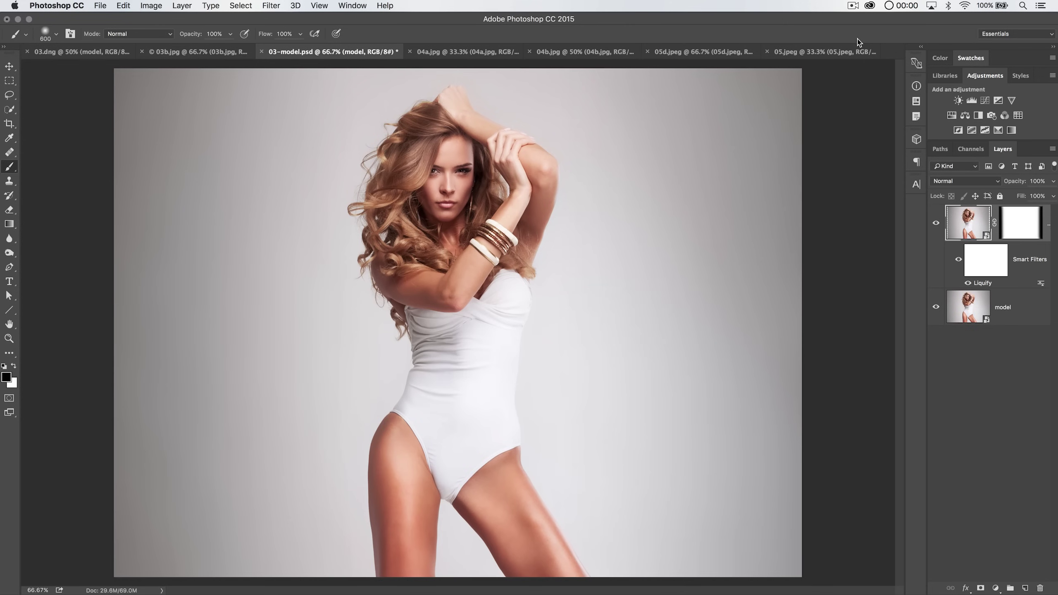
# Step: Compare the model before and after reshaping by toggling the visibility of the layer's smart filters
pyautogui.click(958, 260)
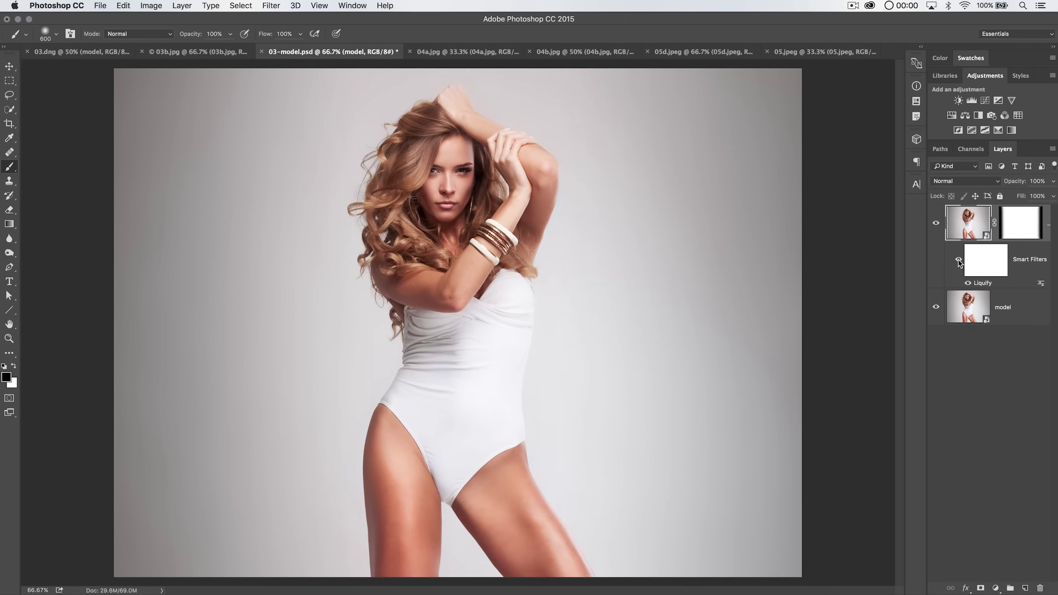
pyautogui.click(957, 261)
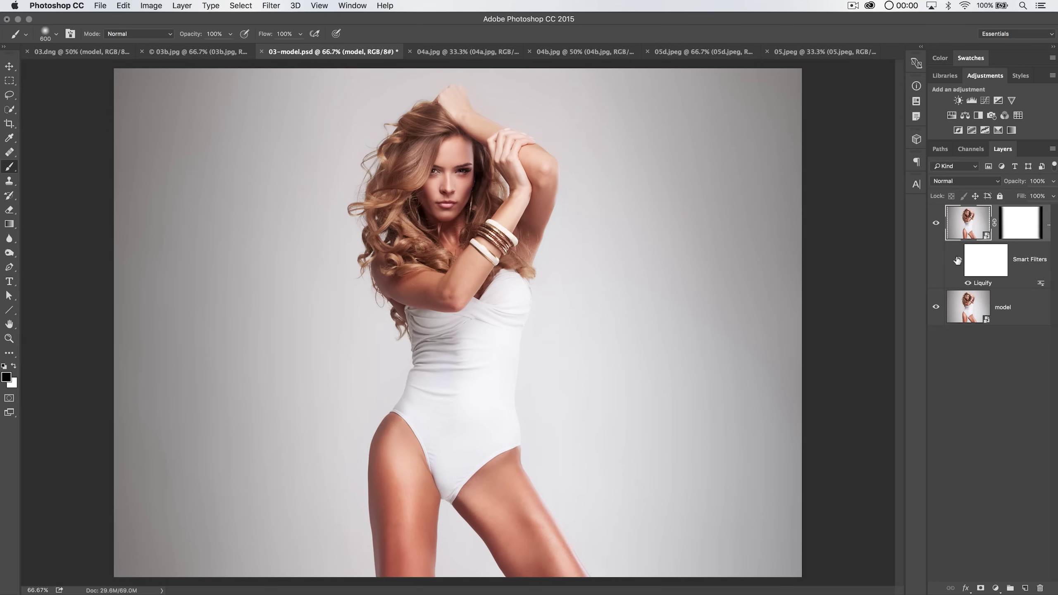
pyautogui.click(957, 261)
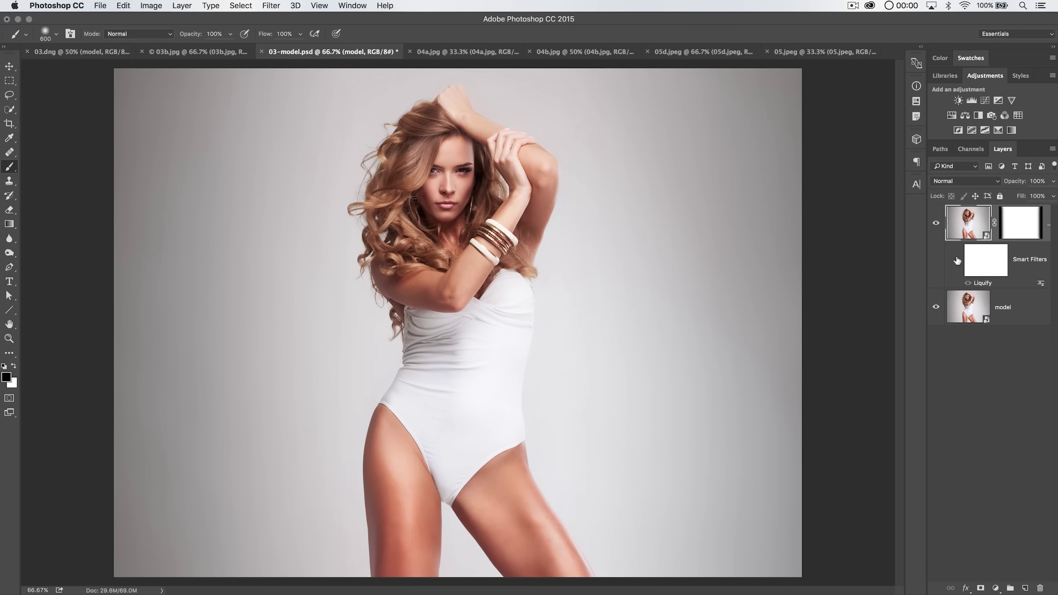
pyautogui.click(957, 261)
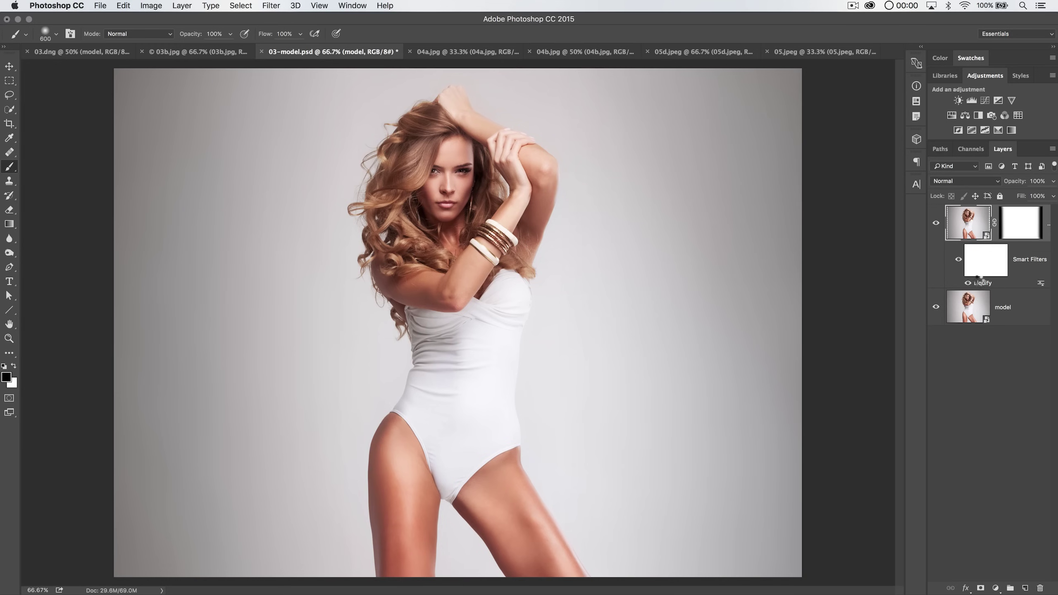
# Step: Reopen the Liquify smart filter for editing, reduce the Forward Warp brush to size 175, and apply the filter
pyautogui.doubleClick(981, 282)
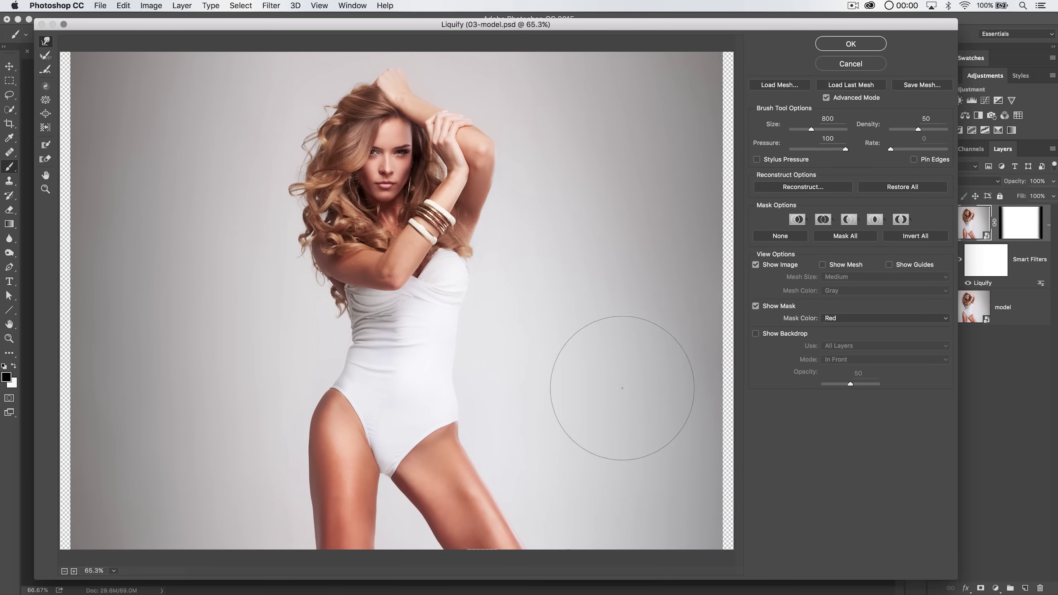
pyautogui.press('[')
pyautogui.press('[')
pyautogui.press('[')
pyautogui.press('[')
pyautogui.press('[')
pyautogui.press('[')
pyautogui.press(']')
pyautogui.press(']')
pyautogui.press('[')
pyautogui.press('[')
pyautogui.press('[')
pyautogui.press('[')
pyautogui.press('[')
pyautogui.press('[')
pyautogui.click(850, 44)
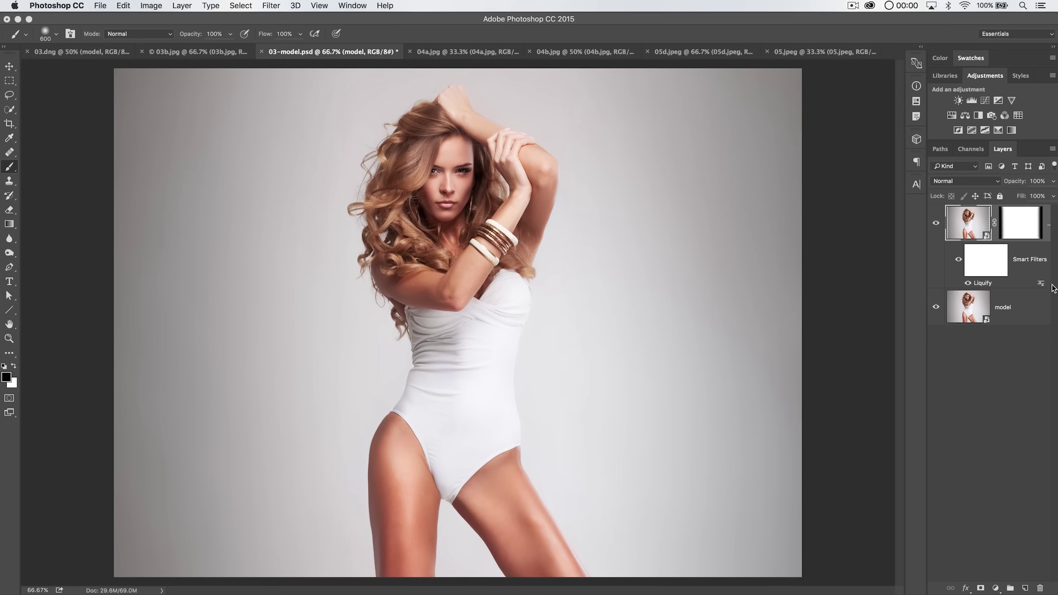
# Step: Turn the Liquify smart filter off and on repeatedly to review the full body reshaping
pyautogui.click(958, 261)
pyautogui.click(958, 260)
pyautogui.click(958, 260)
pyautogui.click(958, 260)
pyautogui.click(958, 260)
pyautogui.click(958, 260)
# Step: Switch to the 03b.jpg document and open it in the Liquify filter
pyautogui.click(192, 52)
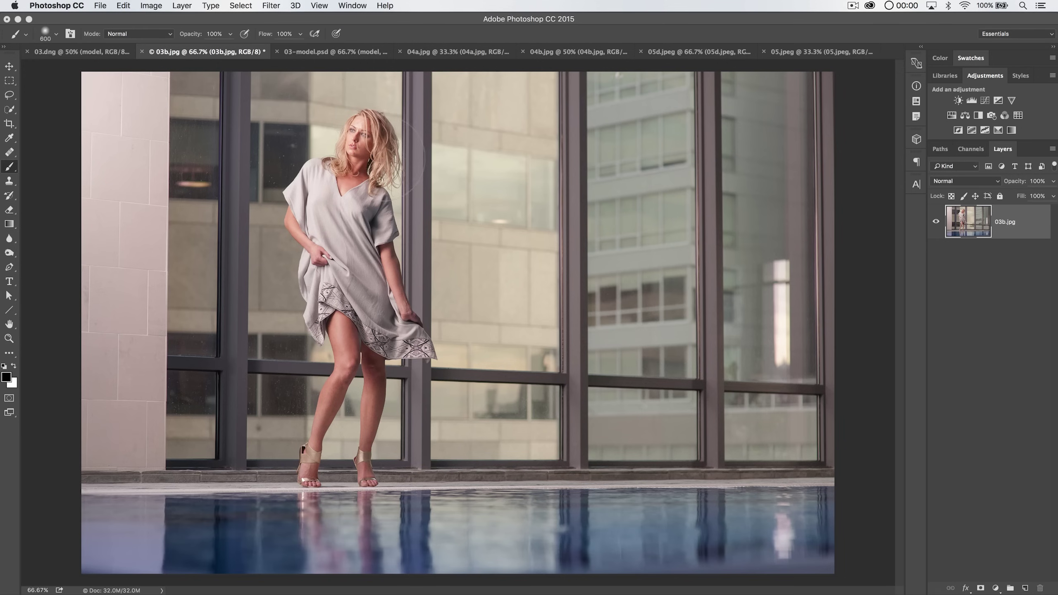
pyautogui.click(188, 5)
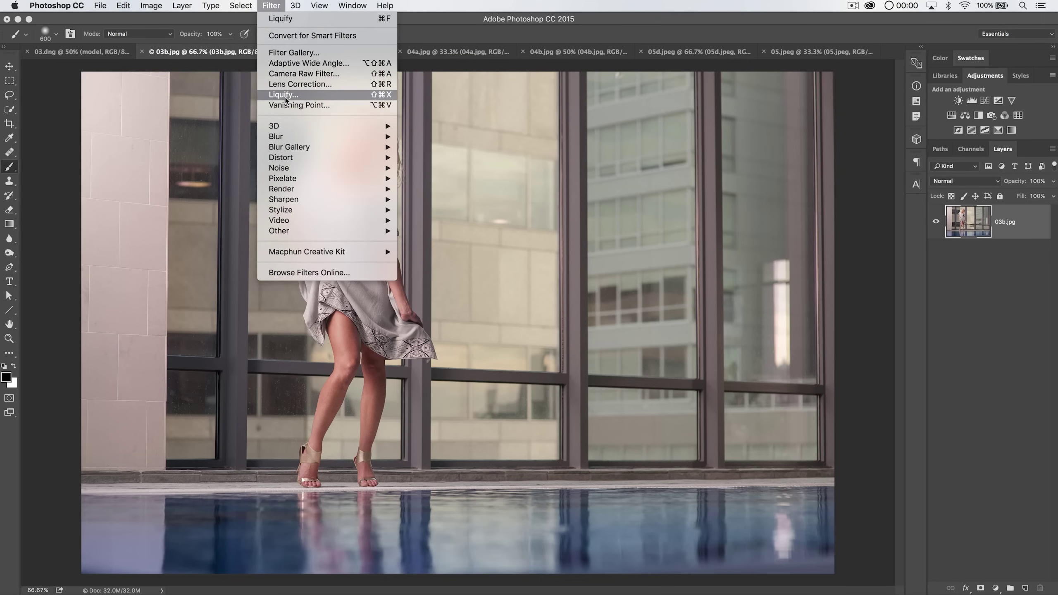
pyautogui.click(283, 94)
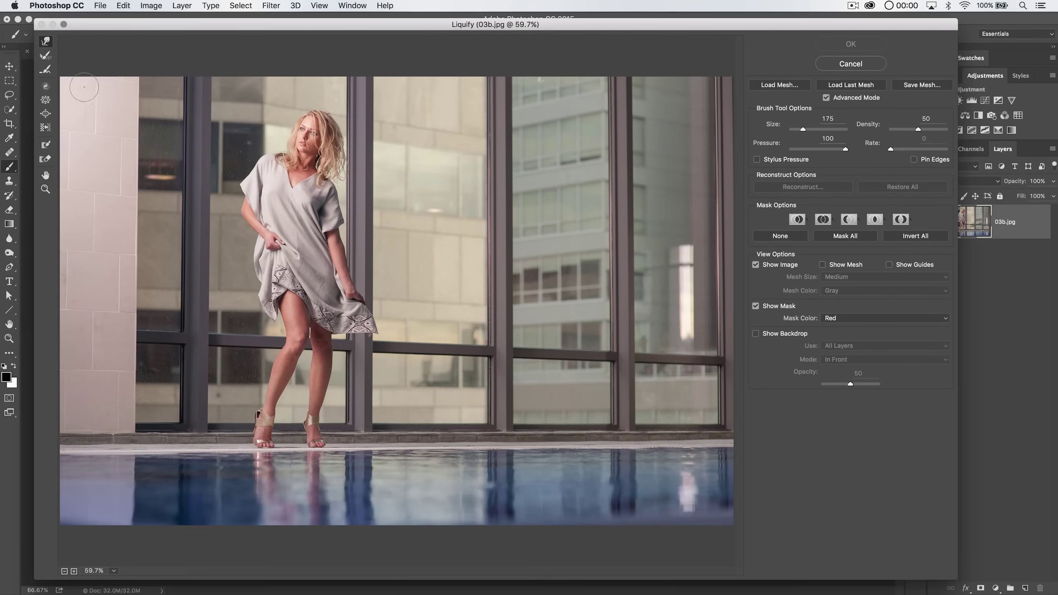
# Step: Reshape the hair beside the face and at the crown with a size 175 Forward Warp brush
pyautogui.press('super+alt+0')
pyautogui.press('super+equal')
pyautogui.moveTo(357, 274)
pyautogui.mouseDown()
pyautogui.moveTo(507, 246)
pyautogui.moveTo(607, 165)
pyautogui.moveTo(484, 118)
pyautogui.moveTo(515, 350)
pyautogui.moveTo(420, 371)
pyautogui.moveTo(443, 437)
pyautogui.moveTo(440, 575)
pyautogui.mouseUp()
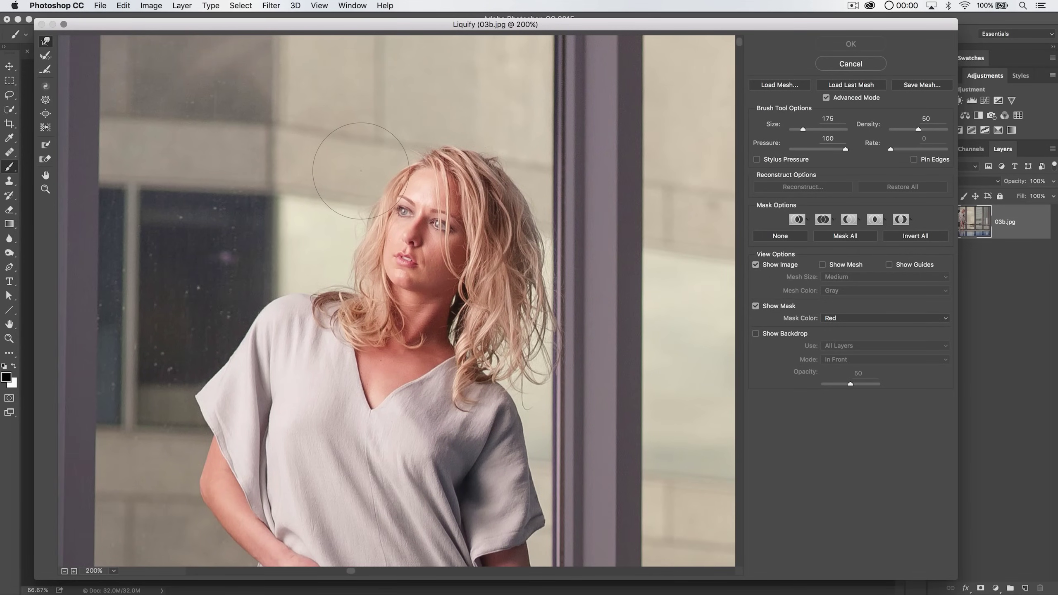
pyautogui.moveTo(362, 169); pyautogui.dragTo(348, 240)
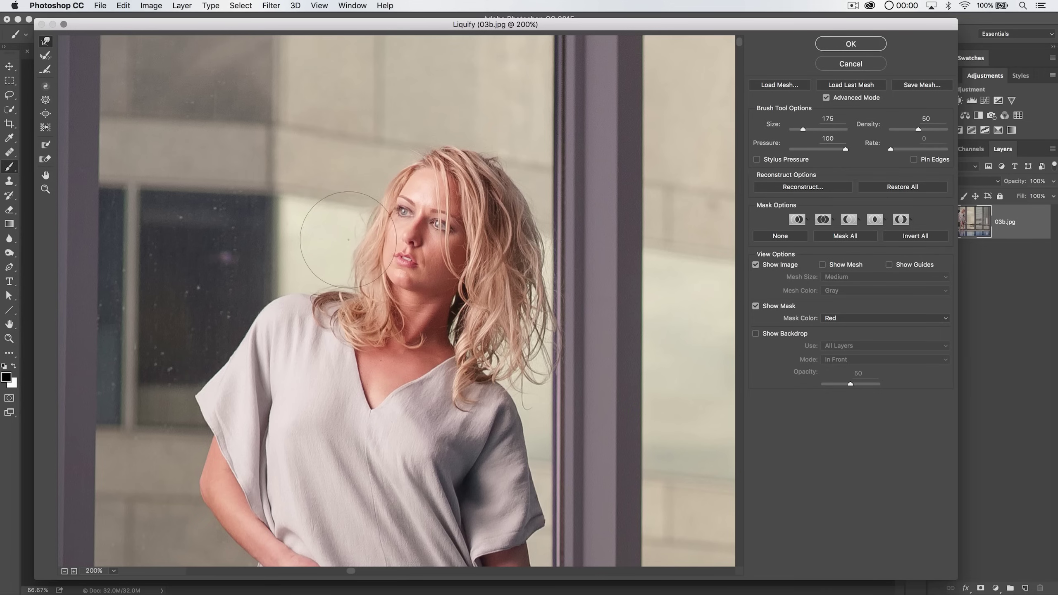
pyautogui.moveTo(455, 160)
pyautogui.mouseDown()
pyautogui.moveTo(479, 154)
pyautogui.moveTo(512, 201)
pyautogui.mouseUp()
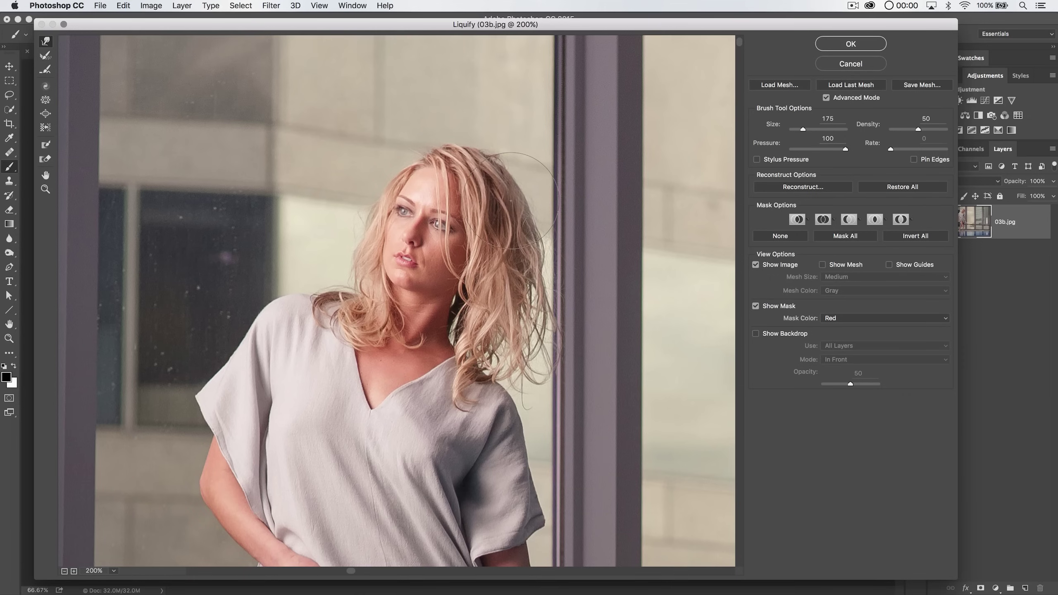
# Step: Switch to the Bloat tool with a brush size of 400 for the hair near the window frame
pyautogui.click(45, 113)
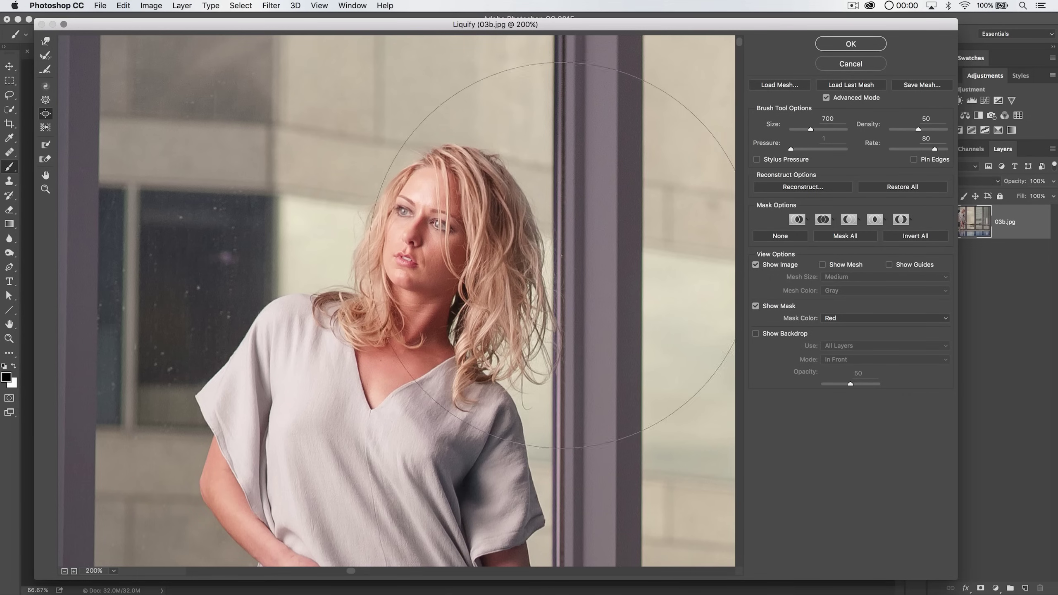
pyautogui.press('[')
pyautogui.press('[')
pyautogui.press('[')
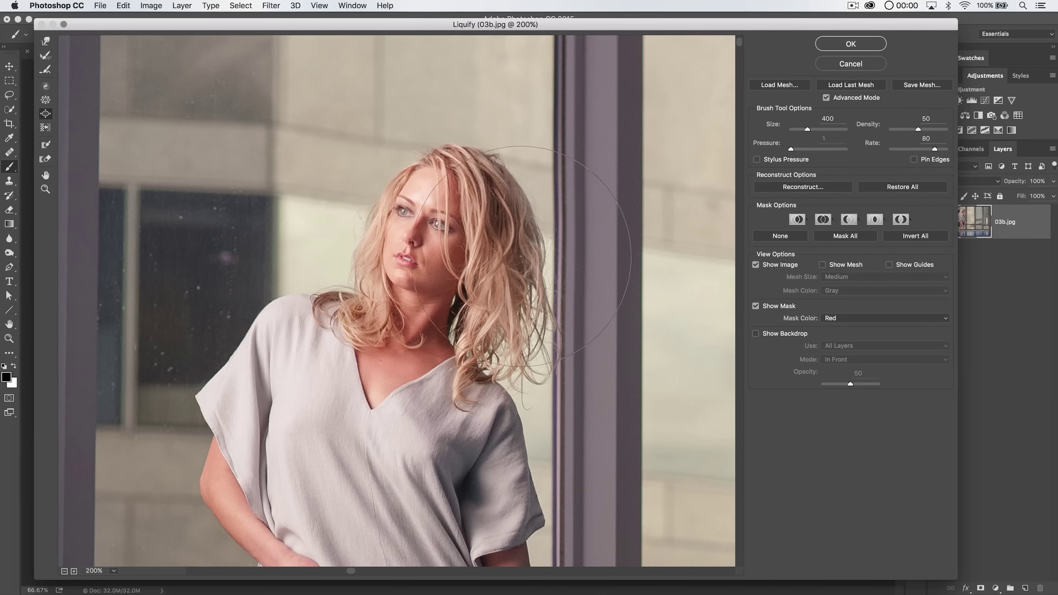
pyautogui.hotkey('alt', 'space')
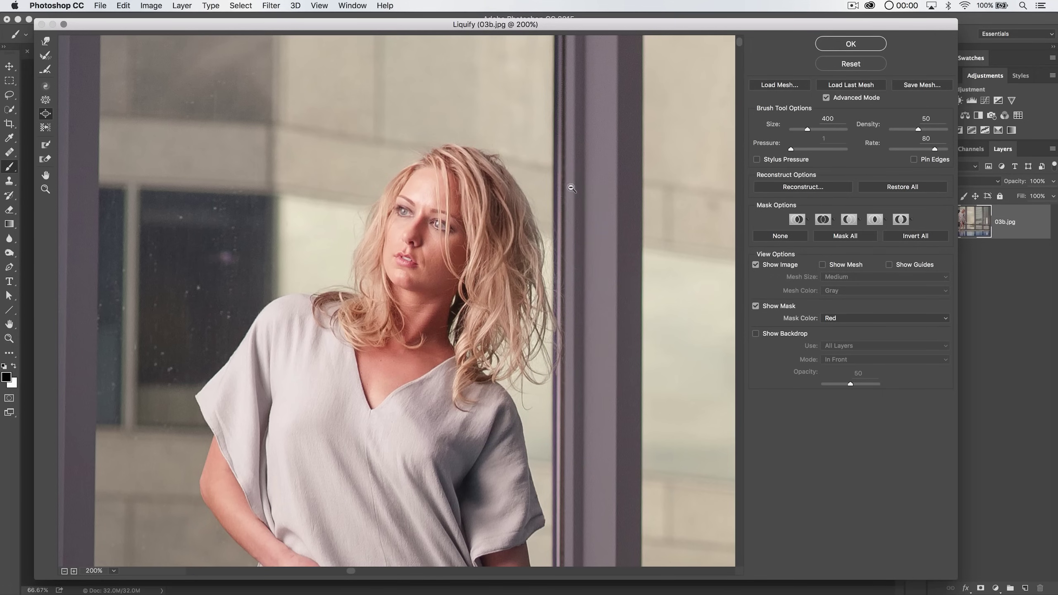
# Step: Protect the vertical window frame beside the hair by painting a freeze mask along it
pyautogui.click(38, 143)
pyautogui.press('[')
pyautogui.press('[')
pyautogui.moveTo(583, 80); pyautogui.dragTo(581, 288)
pyautogui.moveTo(591, 252); pyautogui.dragTo(582, 419)
# Step: Adjust the hair beside the frozen frame with the Bloat and Pucker tools at size 400, and apply Liquify
pyautogui.click(45, 114)
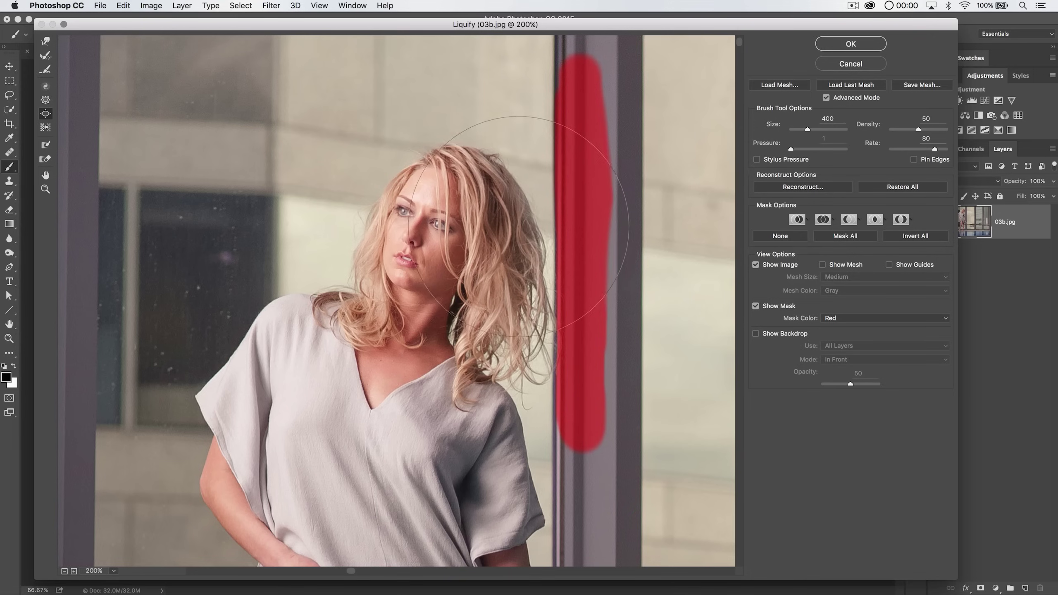
pyautogui.click(45, 100)
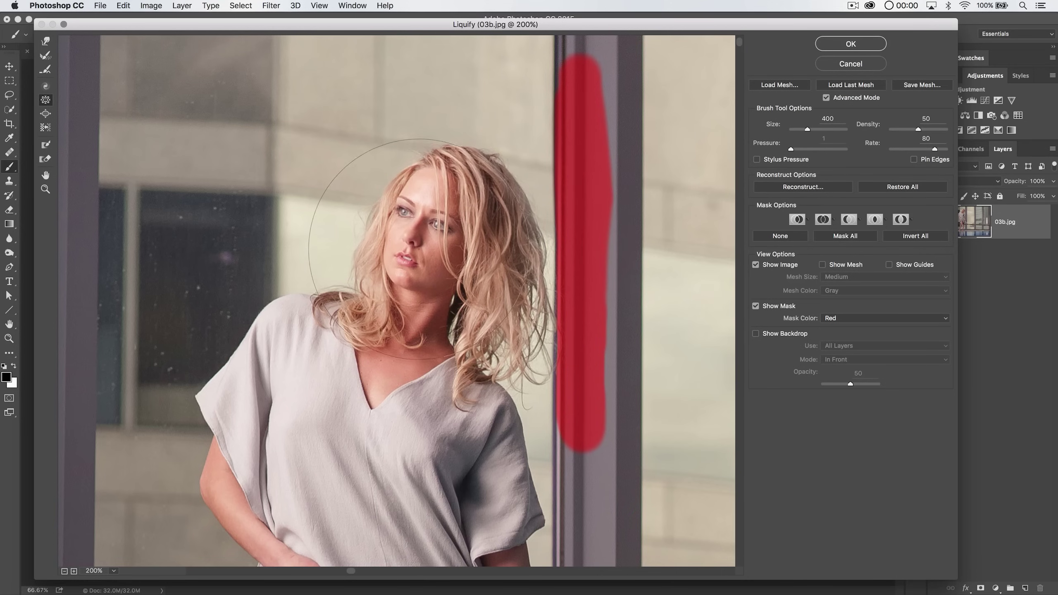
pyautogui.scroll(-3, 391, 250)
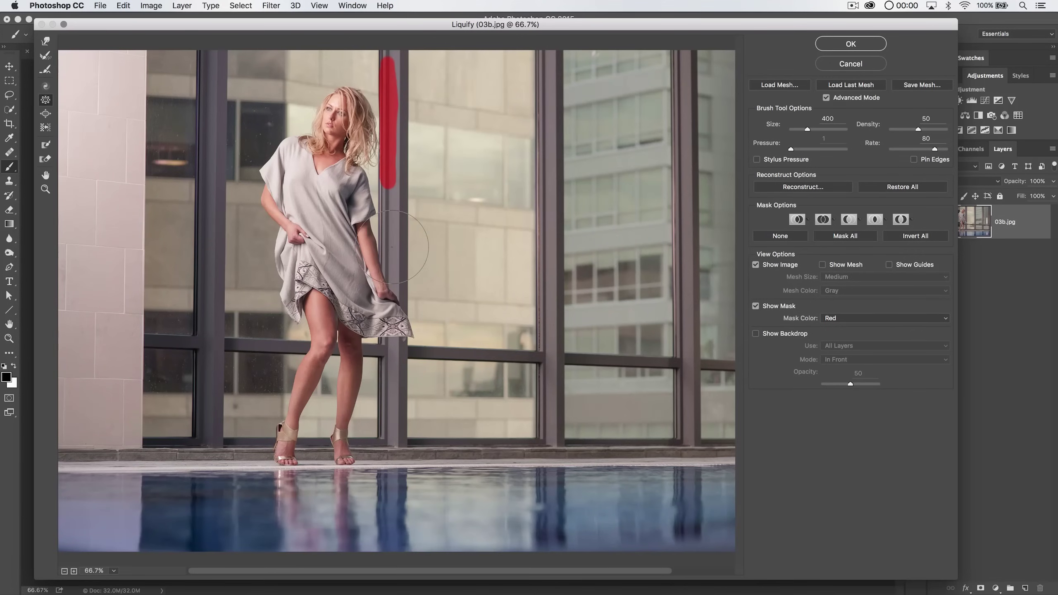
pyautogui.click(875, 44)
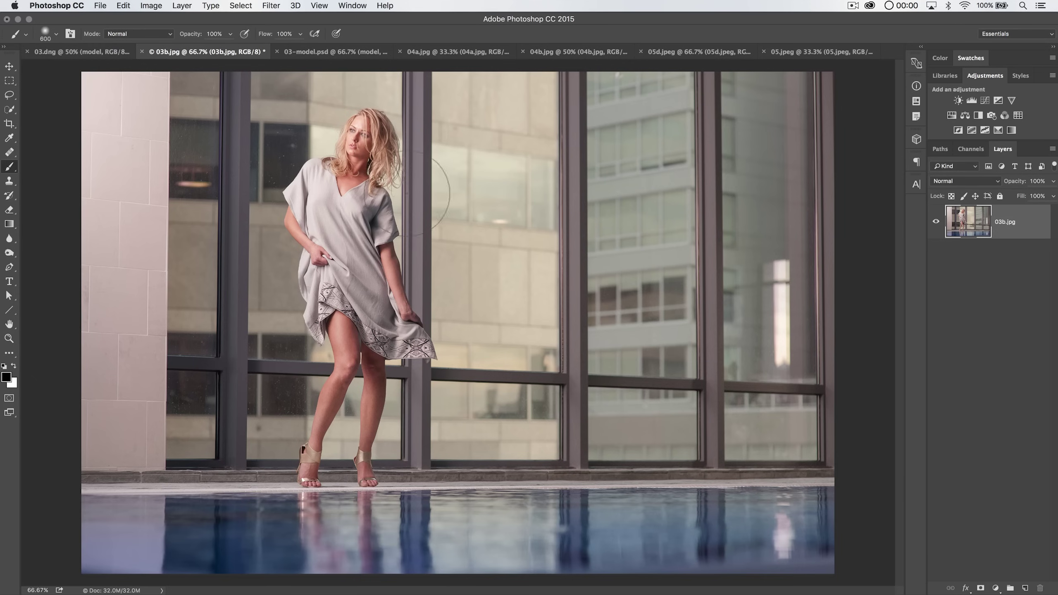
# Step: Activate the Move tool and review the 03.dng portrait and the reshaped 03-model.psd document
pyautogui.press('v')
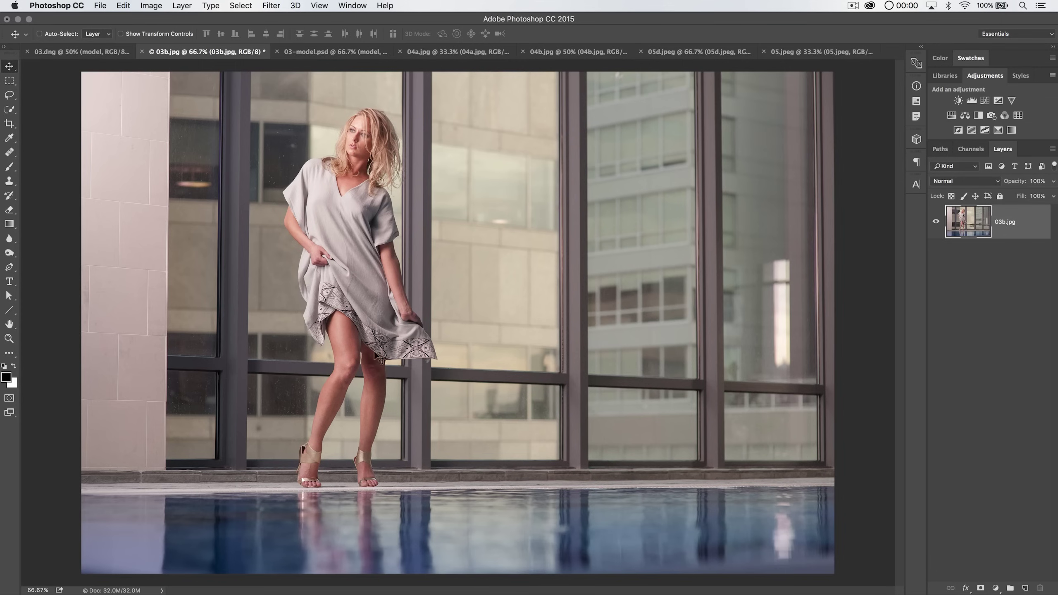
pyautogui.click(99, 54)
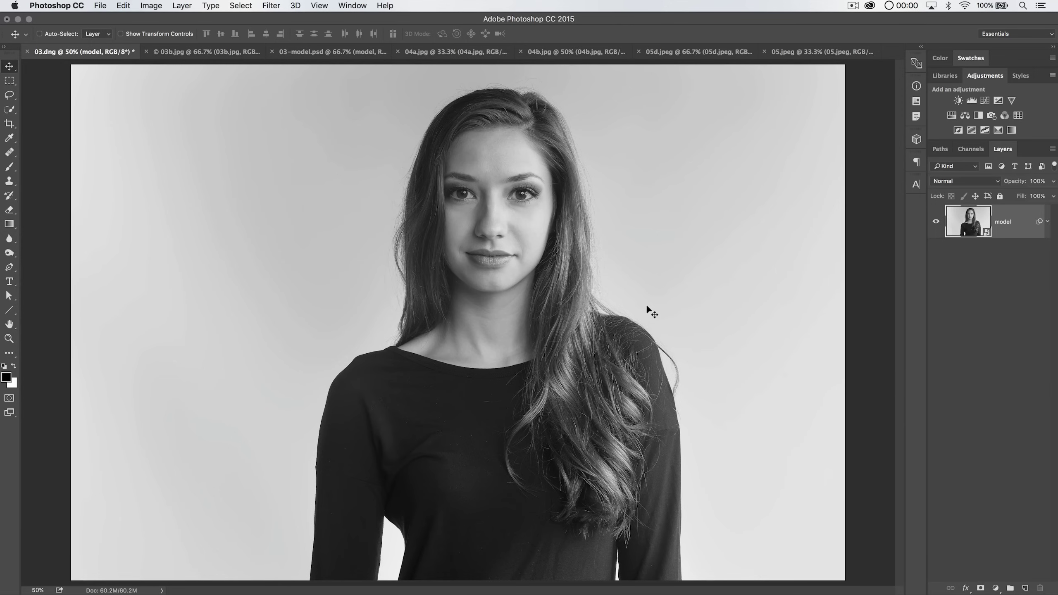
pyautogui.click(329, 52)
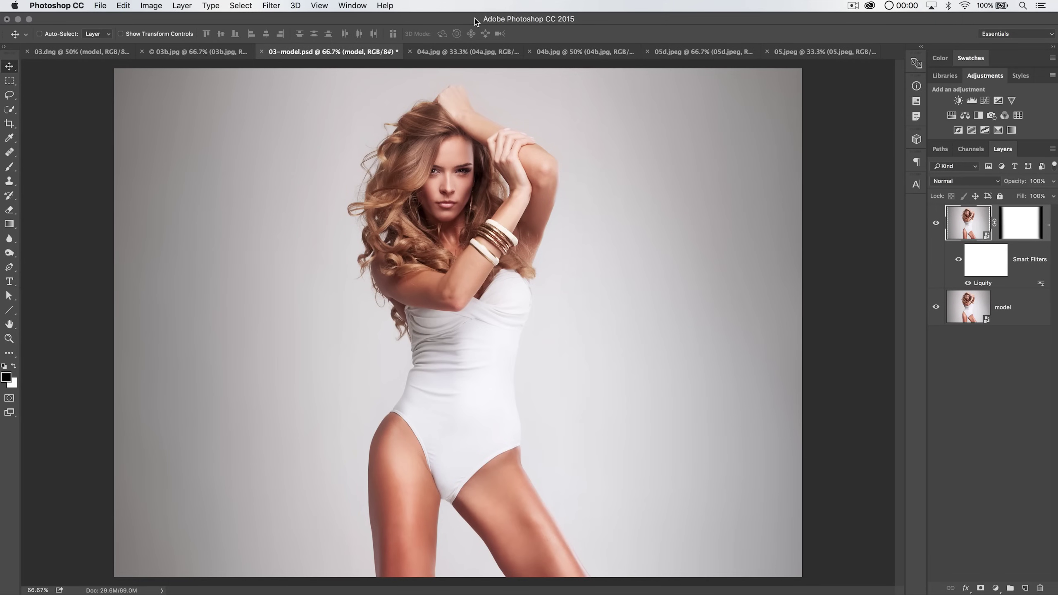